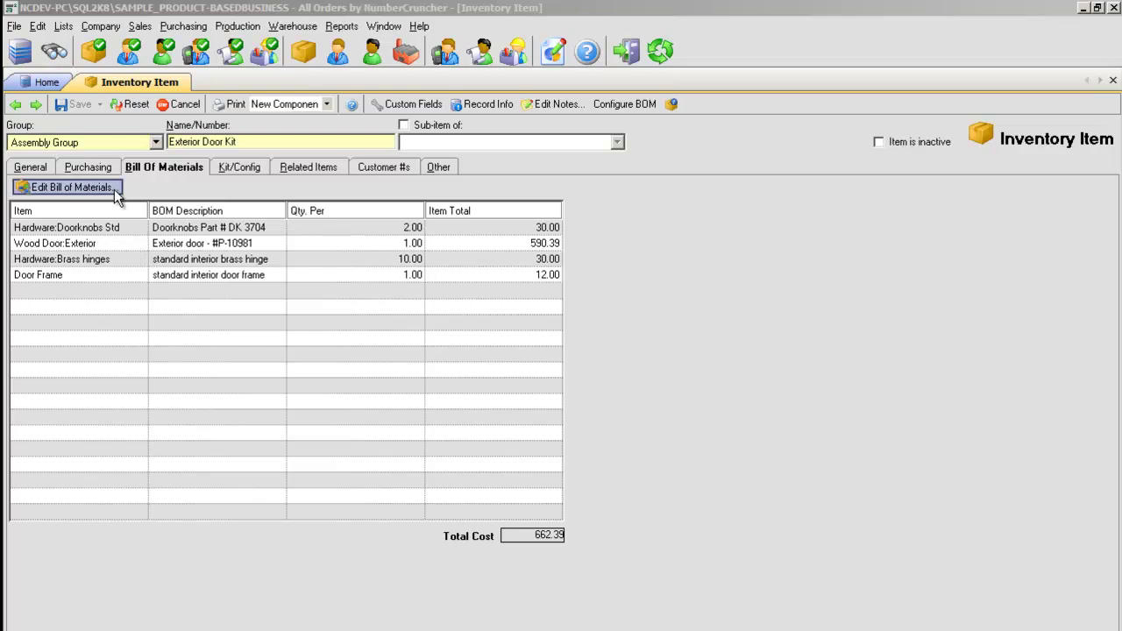
Open the Exterior Door Kit's bill of materials for editing and inspect the Default step's components, including the exterior wood door
click(117, 191)
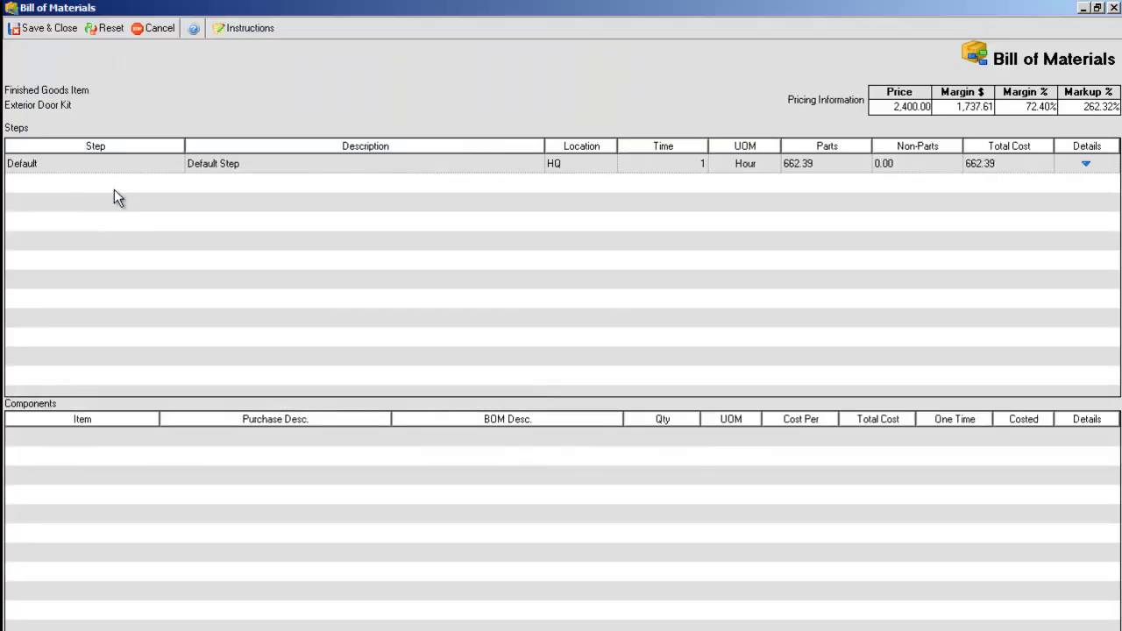
click(162, 165)
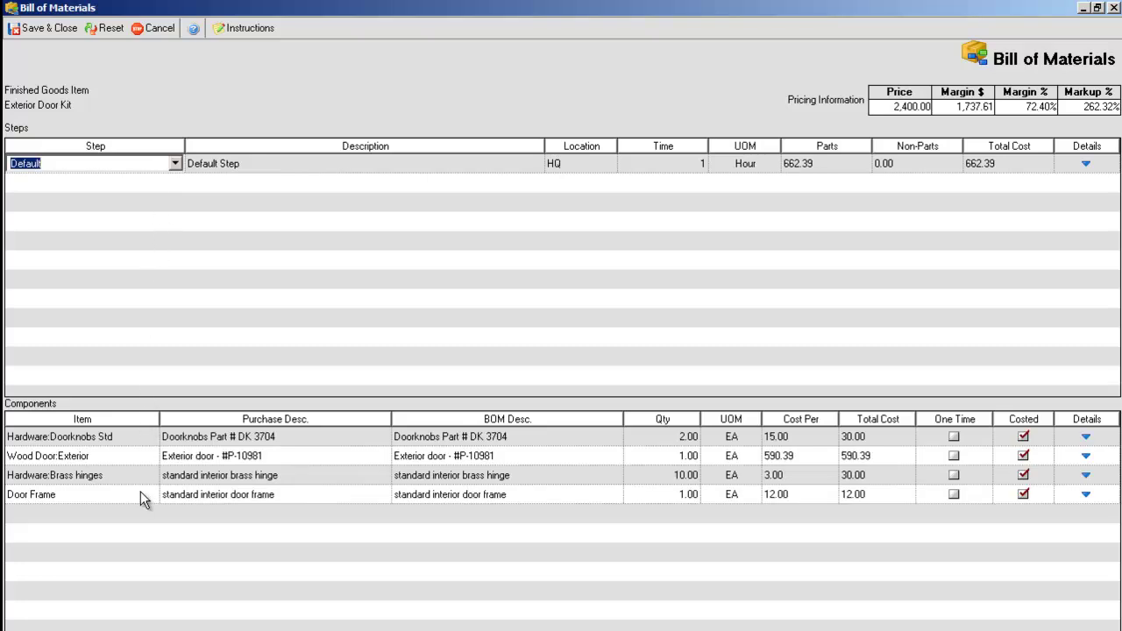
click(144, 456)
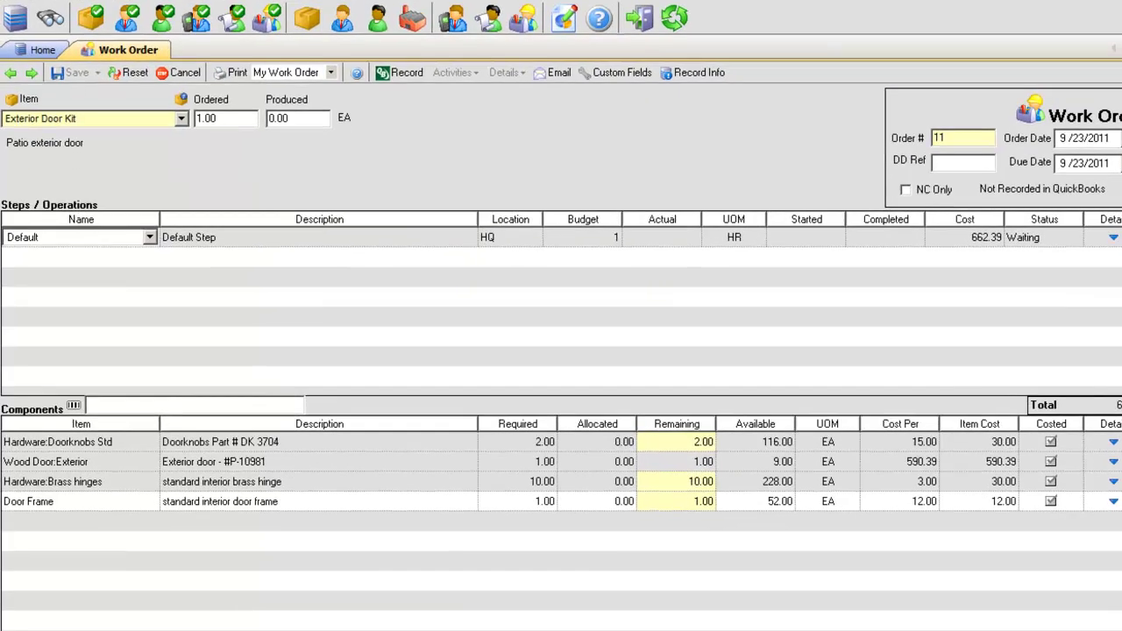
Replace the Wood Door:Exterior component in the Exterior Door Kit work order with item A098-05, Exterior wood door
click(145, 485)
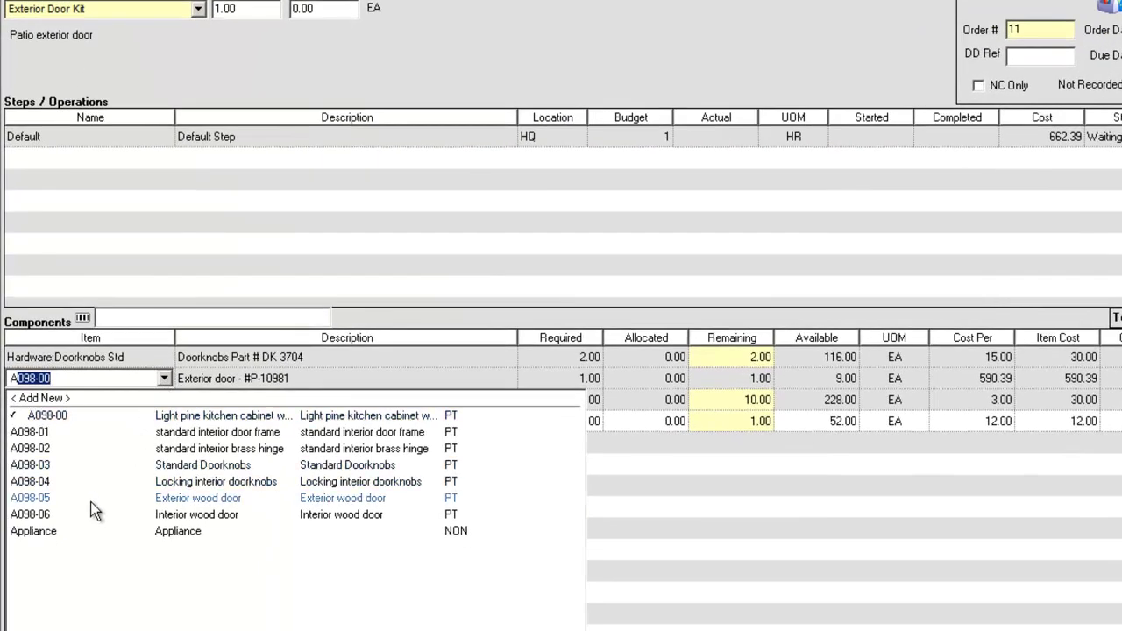
click(90, 499)
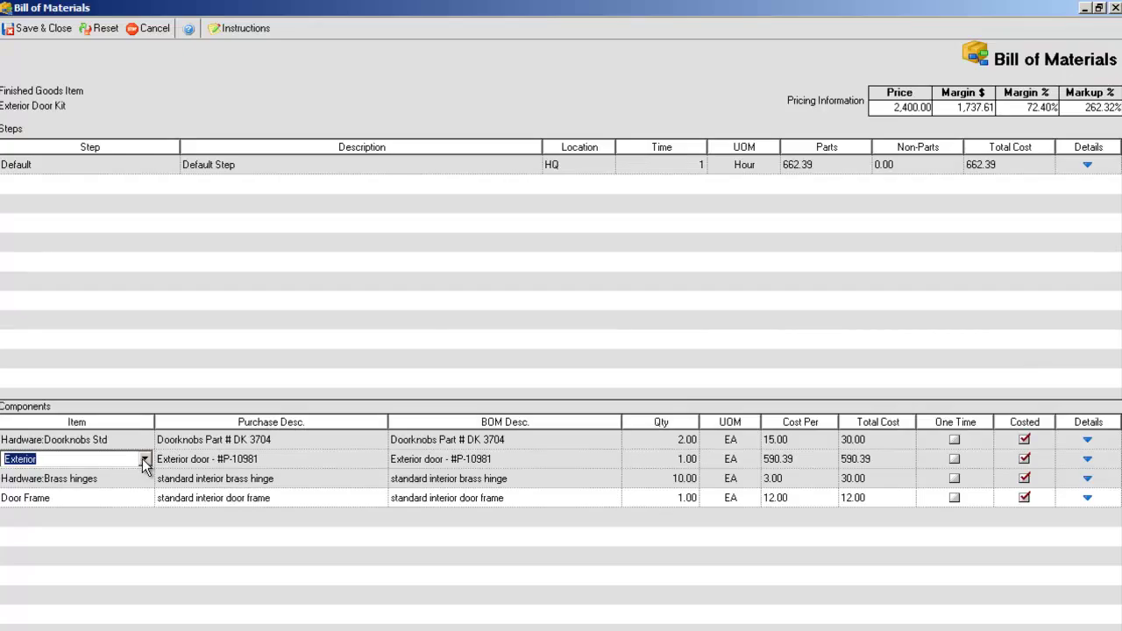
Open the bill of materials instructions and try changing the doorknobs' BOM description to "Description"
click(263, 29)
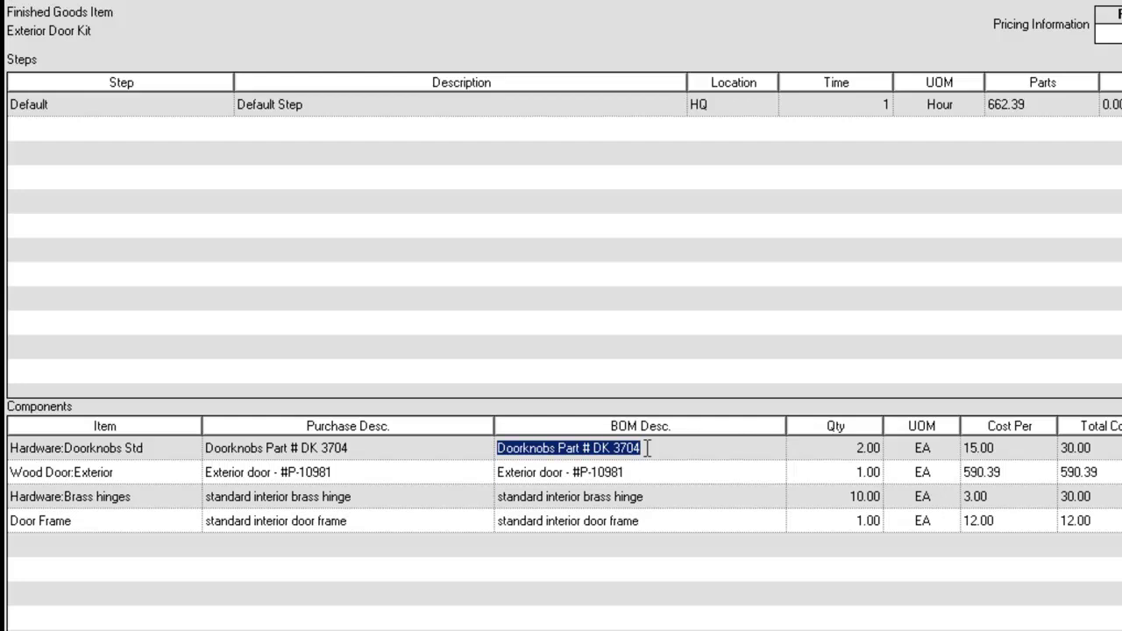
text(Description)
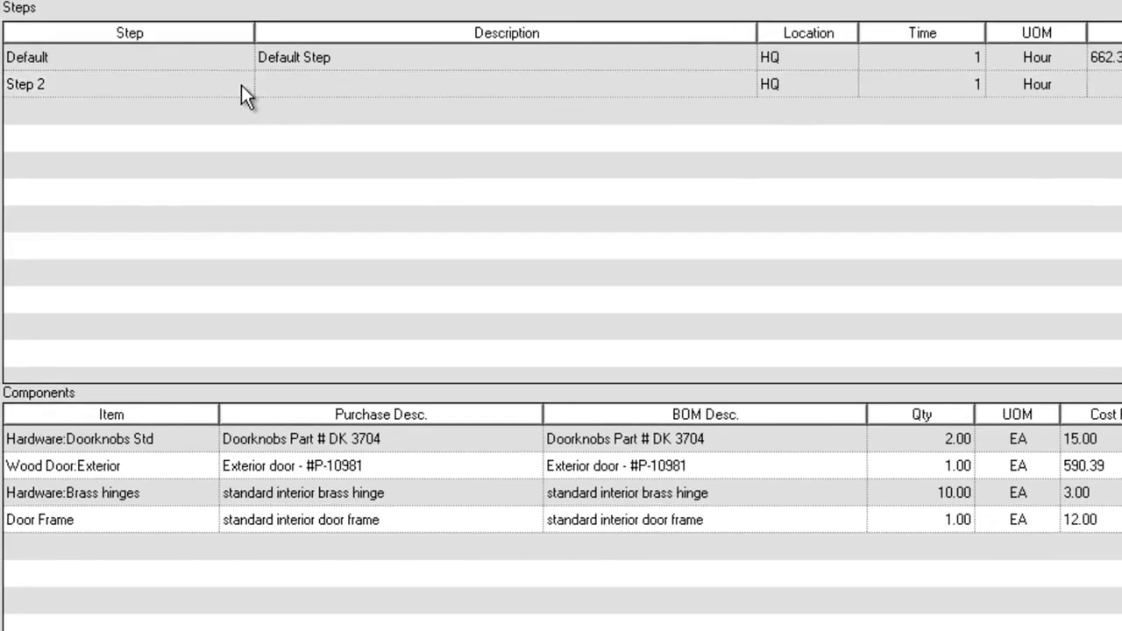
Display the components of Step 2 and inspect the Demo BoM 1 and Demo BoM 2 entries
click(223, 129)
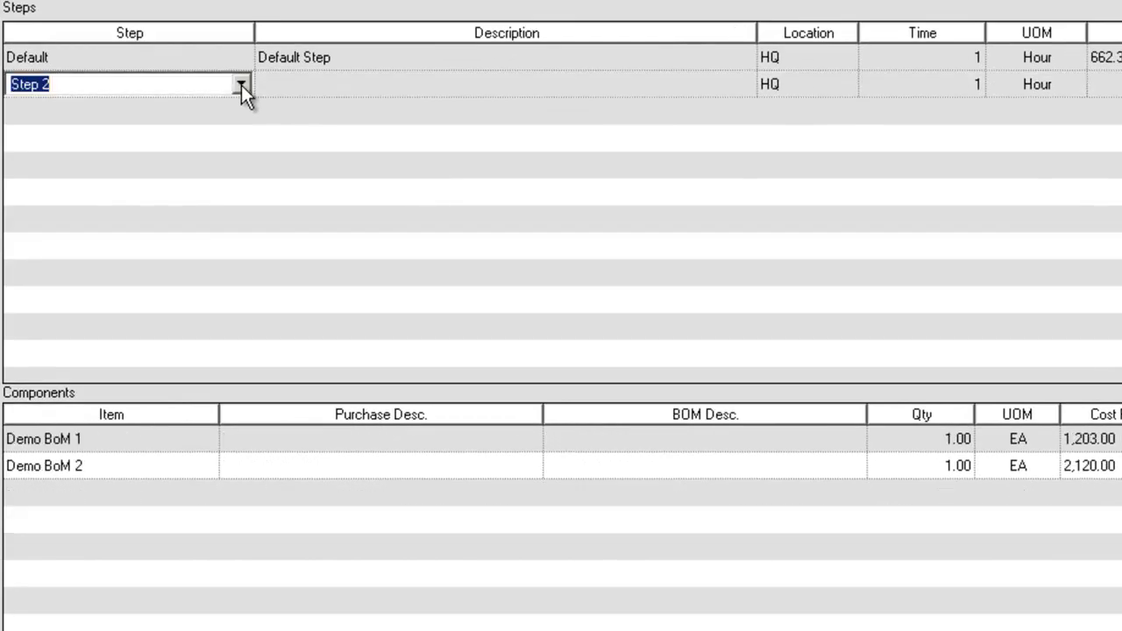
click(209, 438)
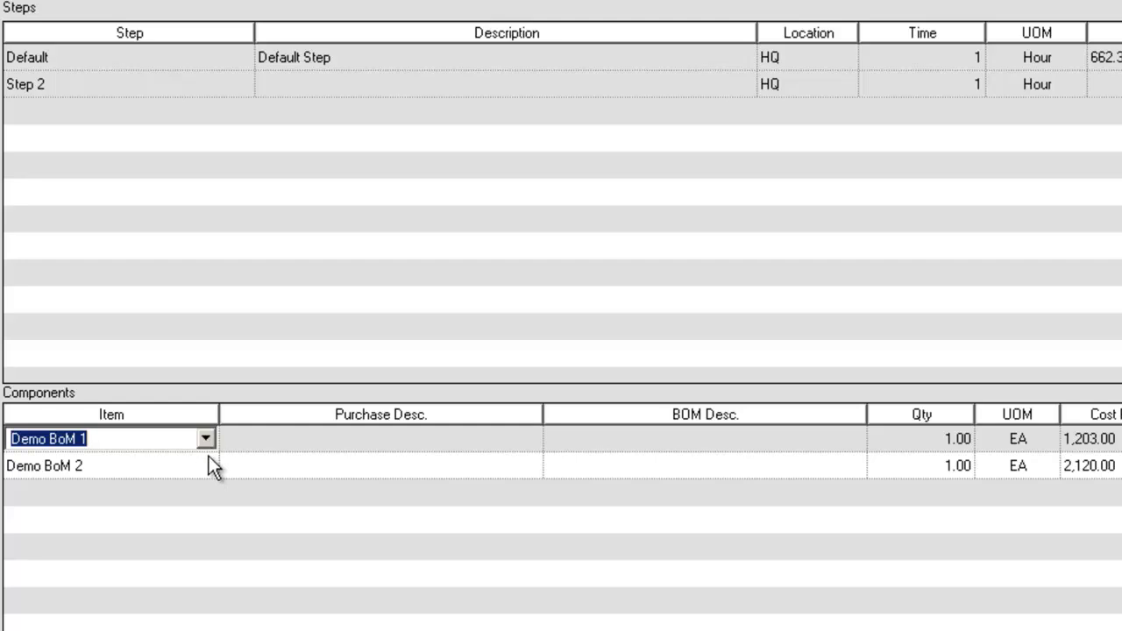
click(208, 465)
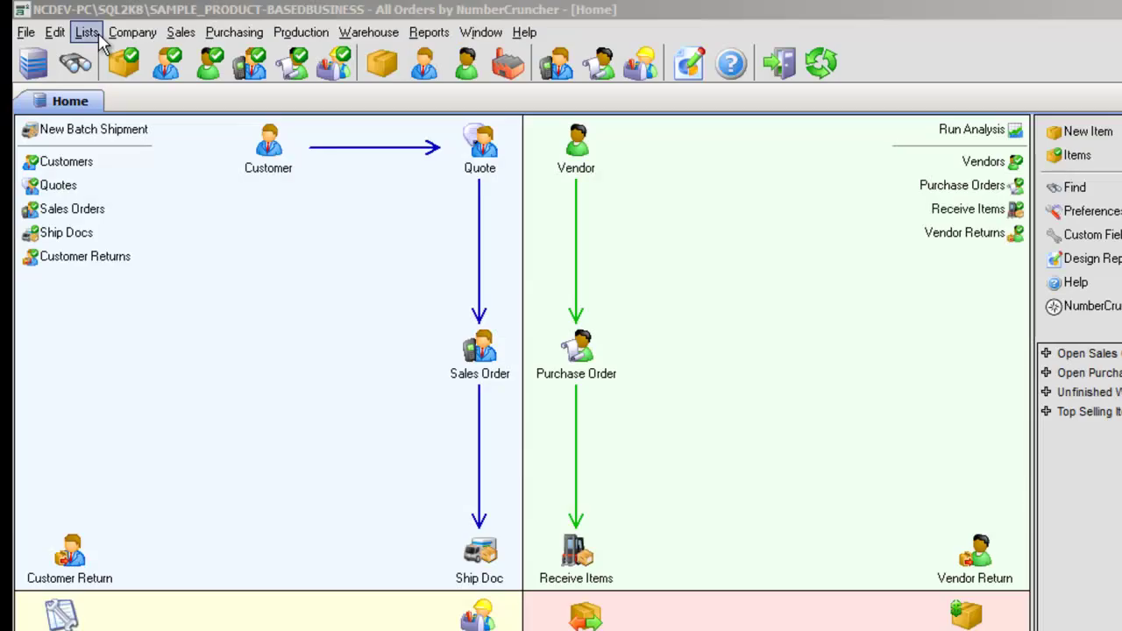
Create a production step named Step 1 in the steps list and save it
click(100, 40)
mouse_move(197, 589)
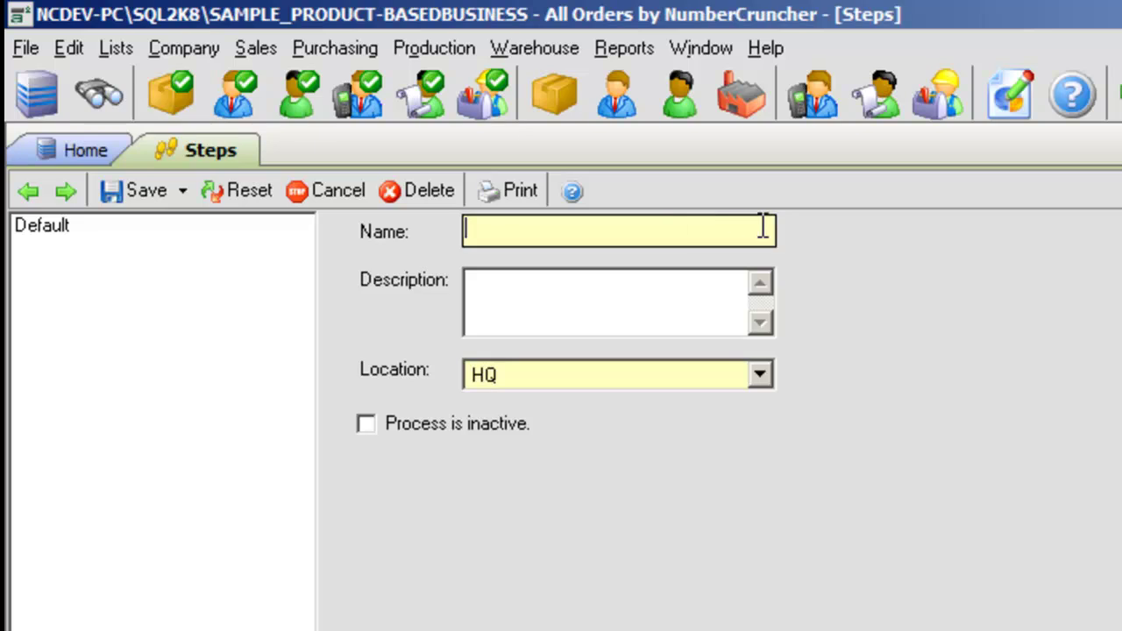
text(Step 1)
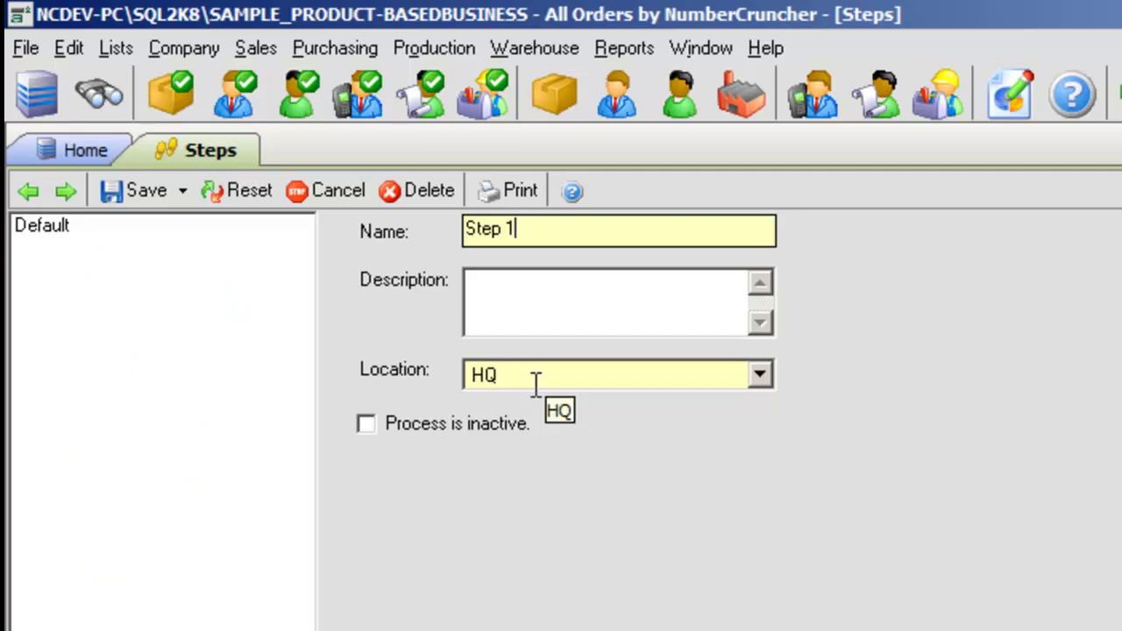
key(ctrl+s)
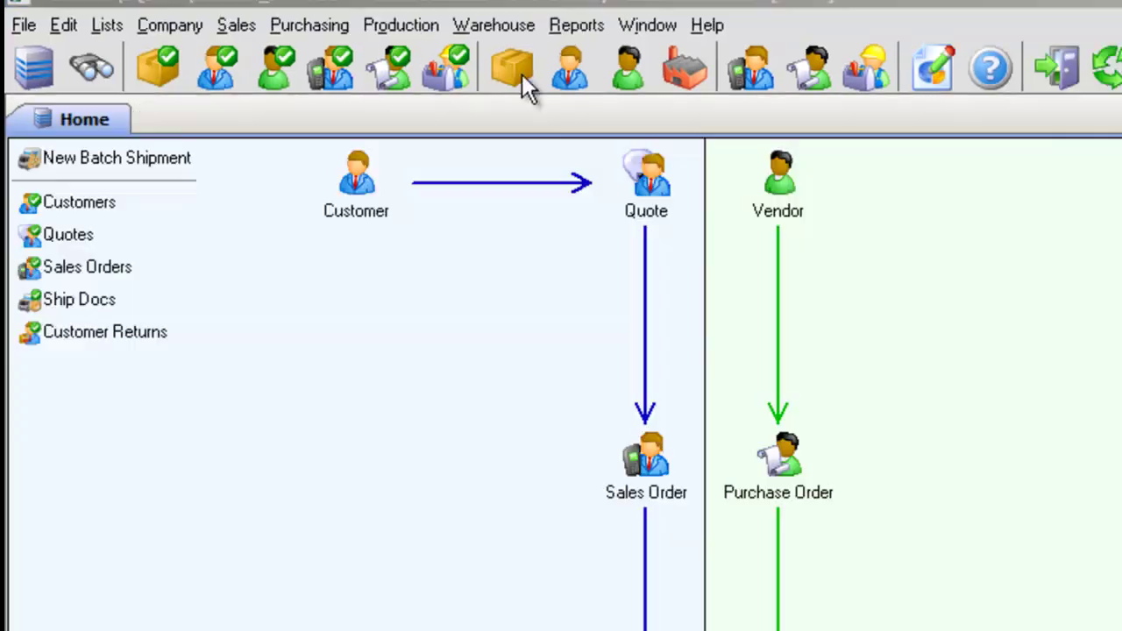
Start a new inventory item in the Assembly Group and name it Demo BoM 1
click(521, 74)
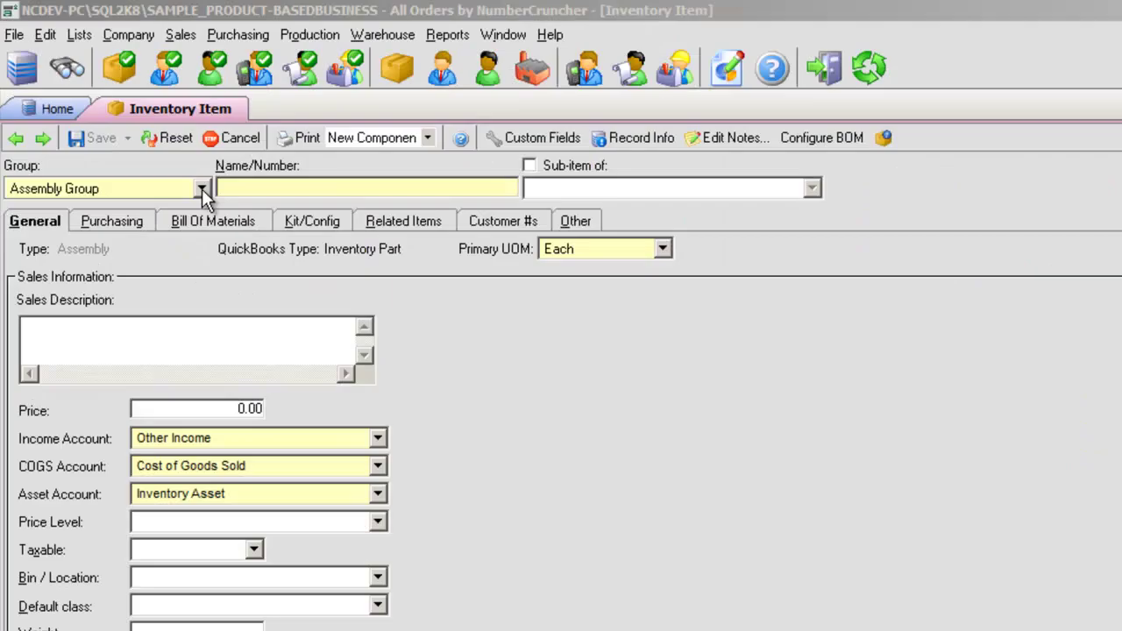
click(201, 189)
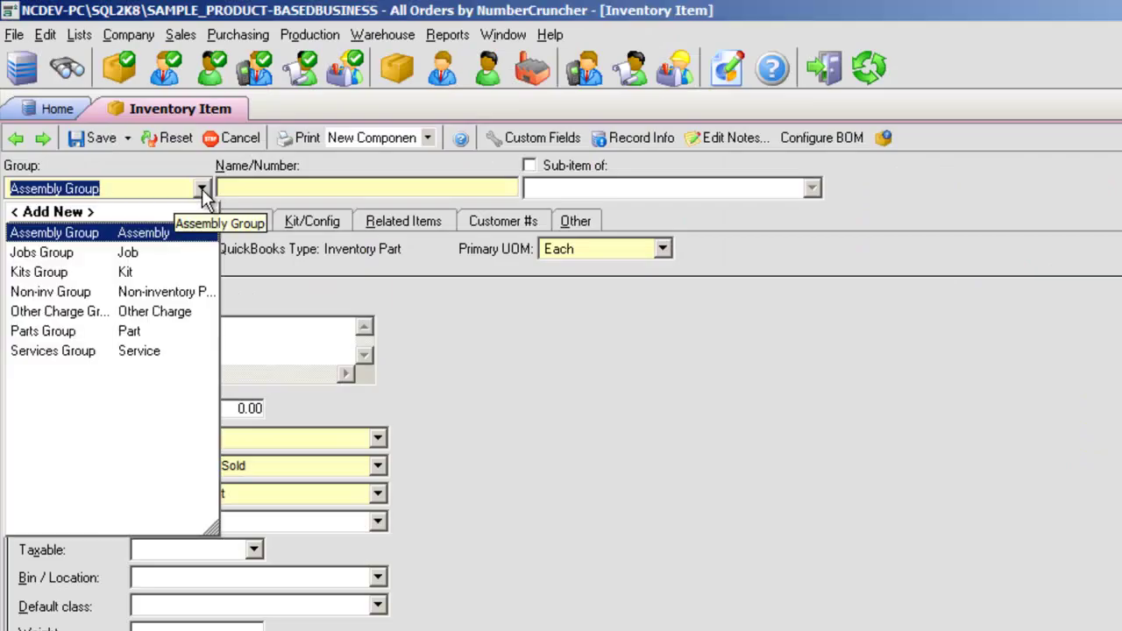
click(202, 188)
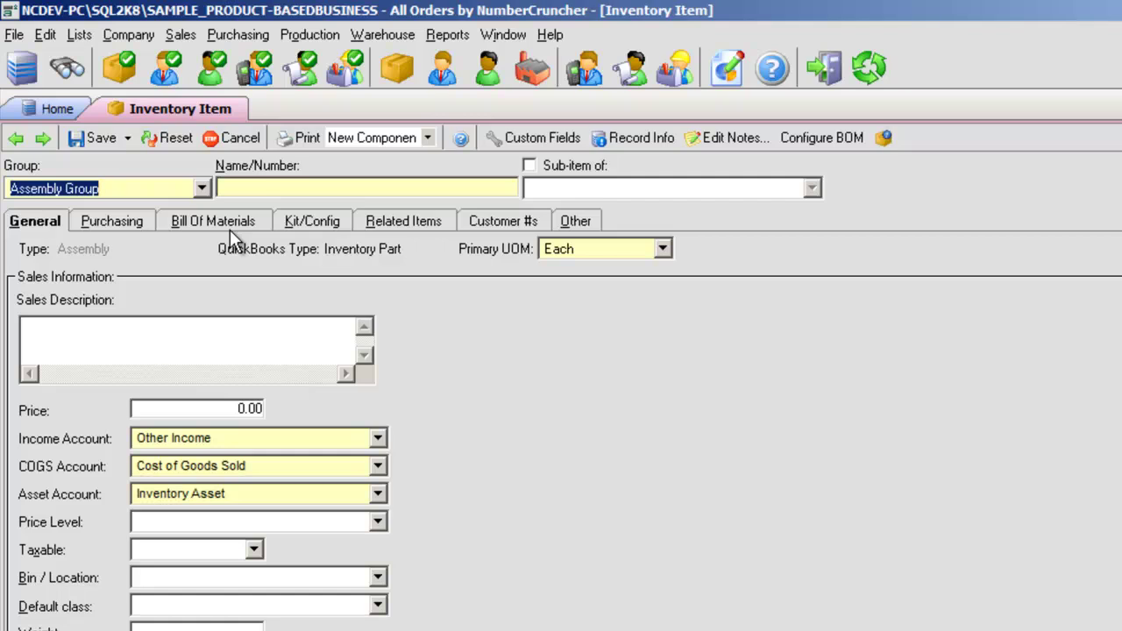
click(238, 187)
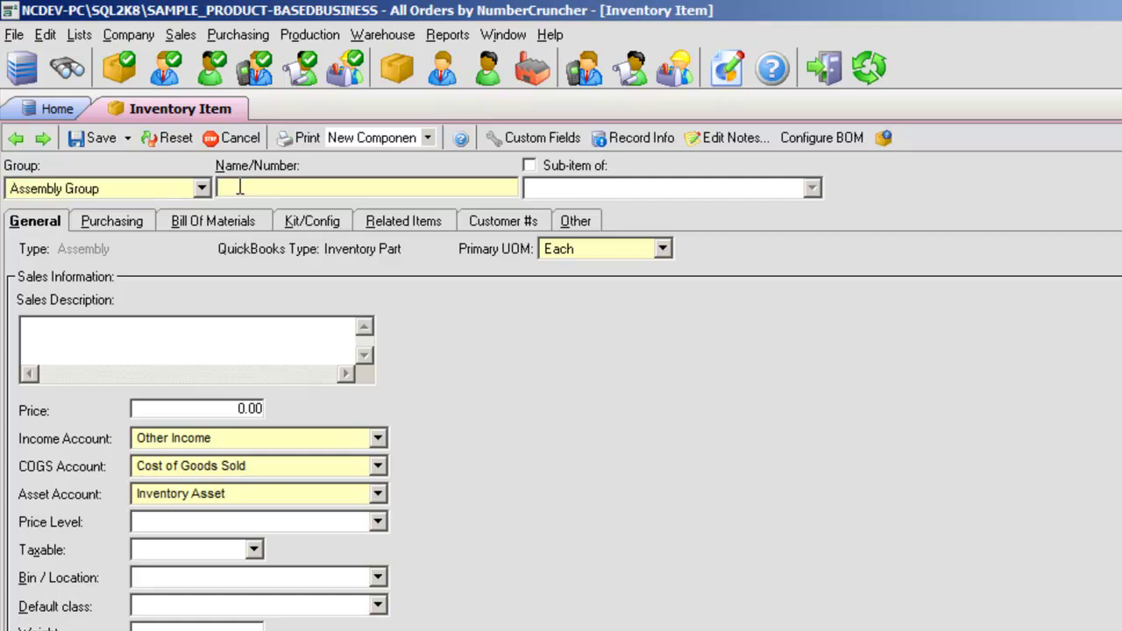
text(Demo B)
text(oM I)
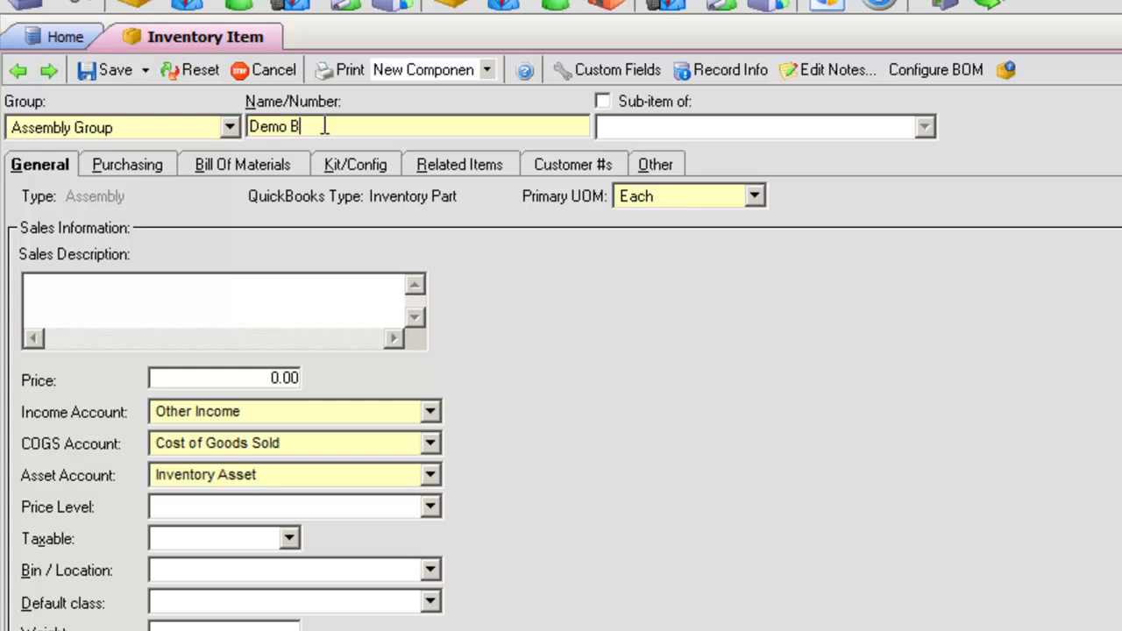
Enter "Example Bill of Materials" as the sales description of Demo BoM 1
click(62, 289)
text(Ex)
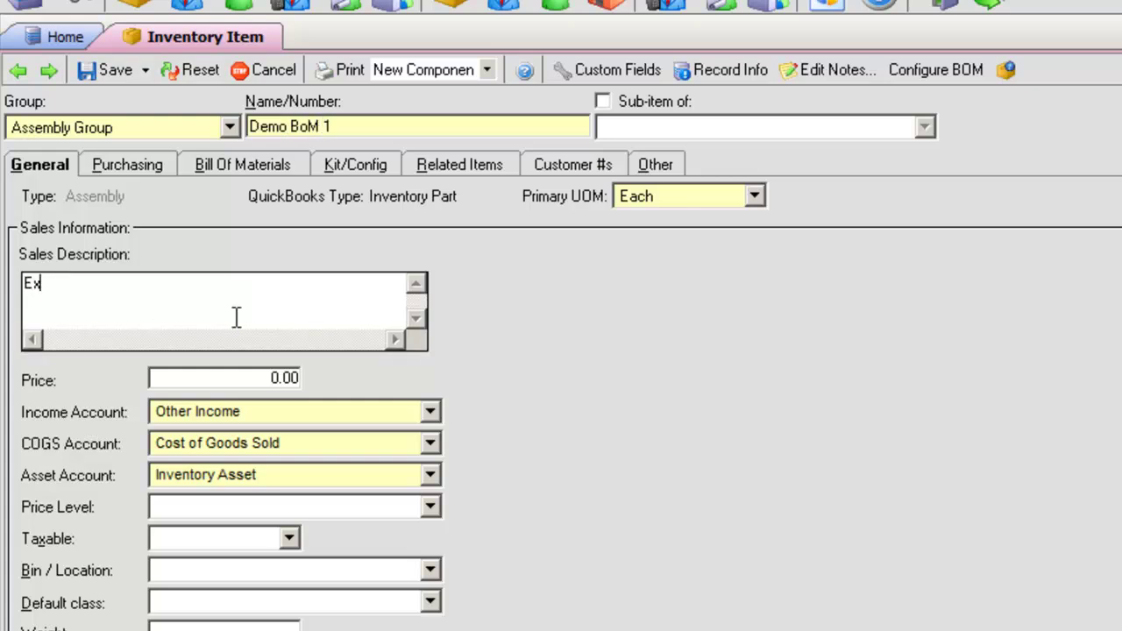
text(ample Bill of Materials)
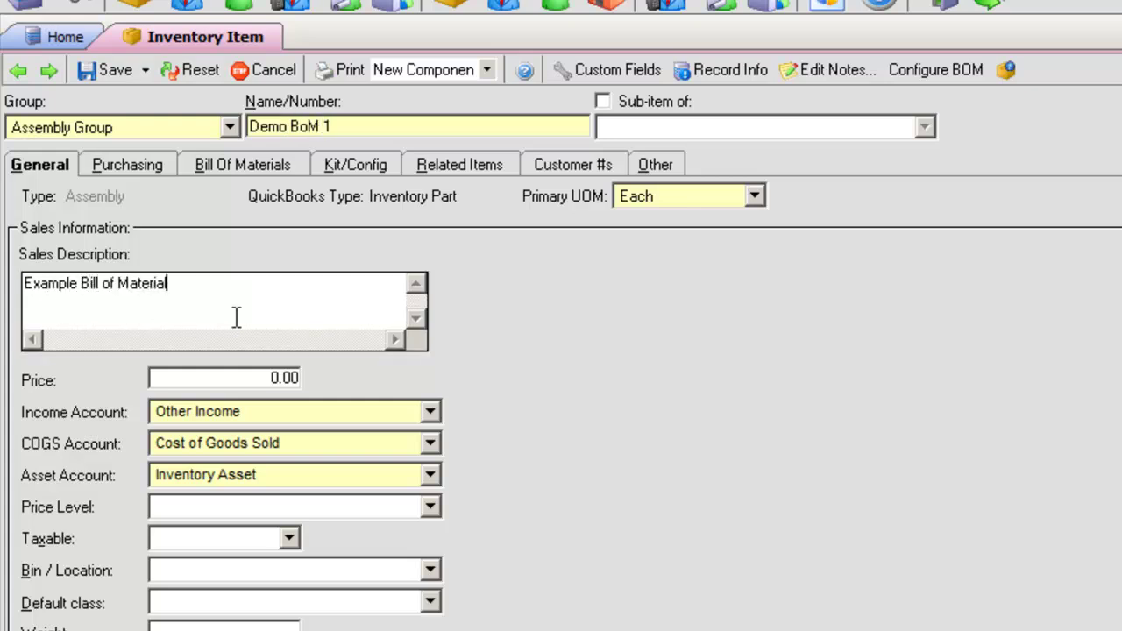
Add Perry Windows & Doors as the preferred vendor of Demo BoM 1 and review its related items and customer numbers
click(162, 164)
click(244, 539)
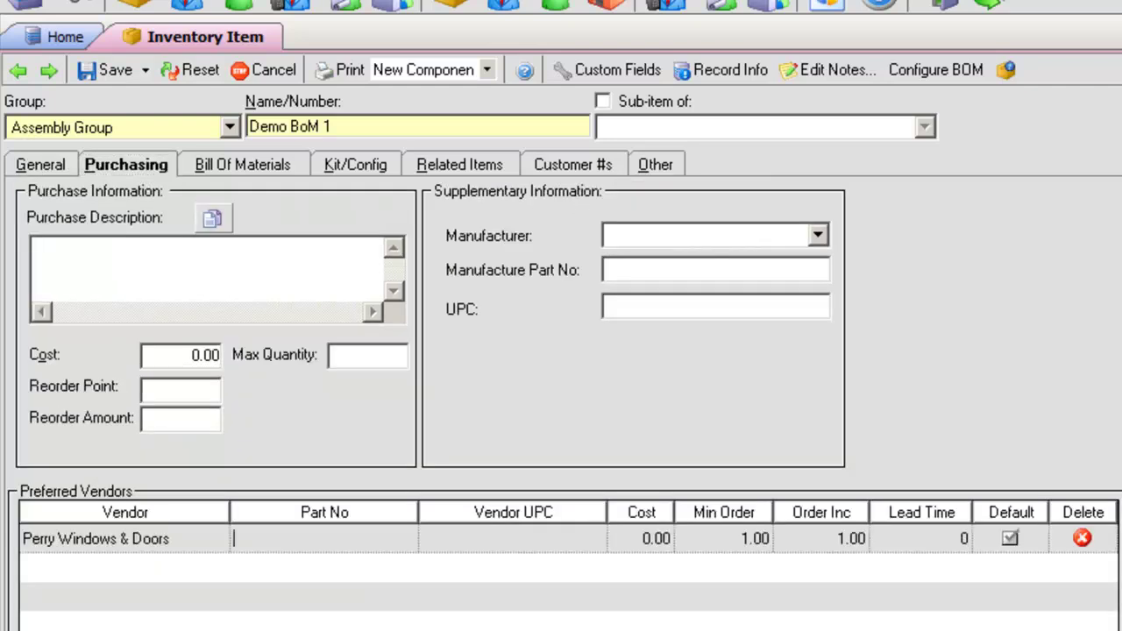
click(436, 167)
click(554, 165)
Open the bill of materials of Demo BoM 1 for editing and add Step 1 with a time of 2.5 hours
click(301, 167)
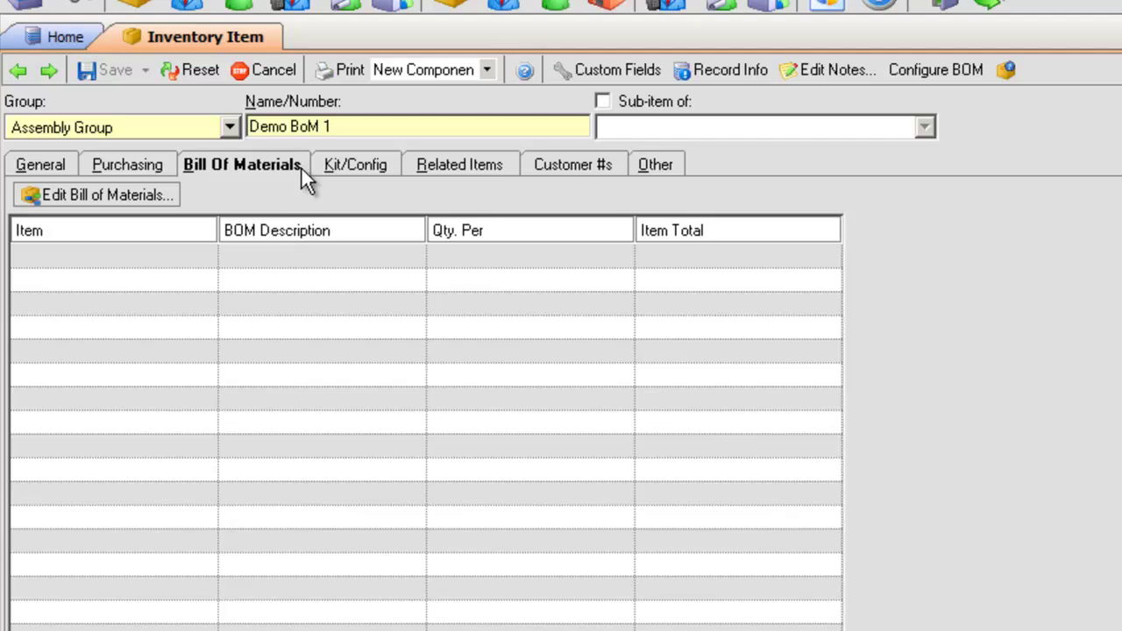
click(171, 195)
click(263, 159)
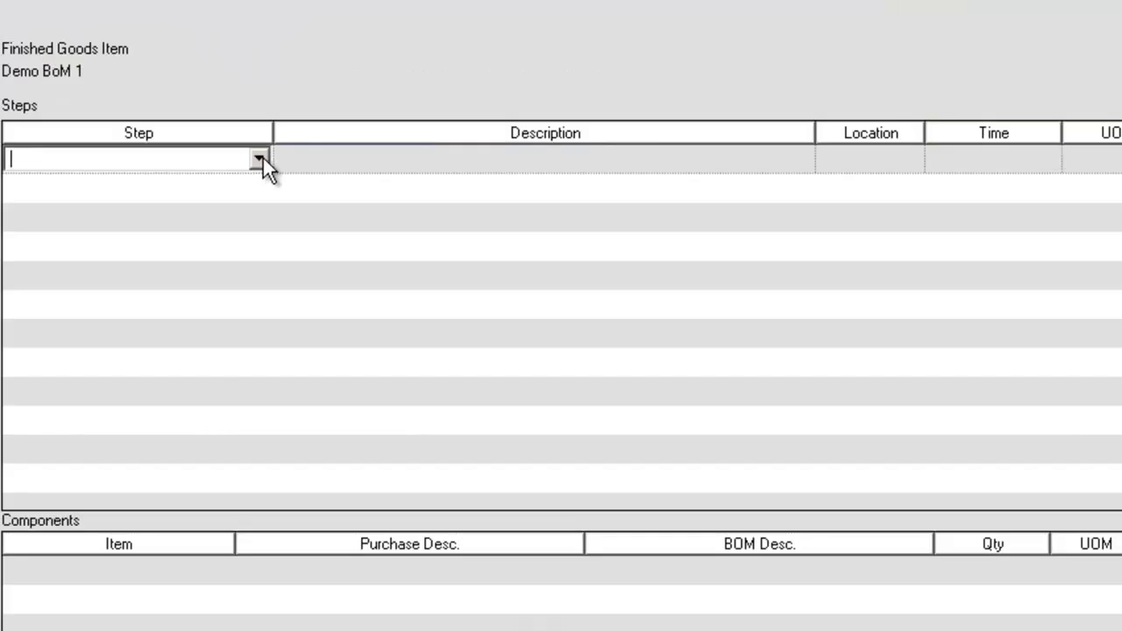
click(260, 160)
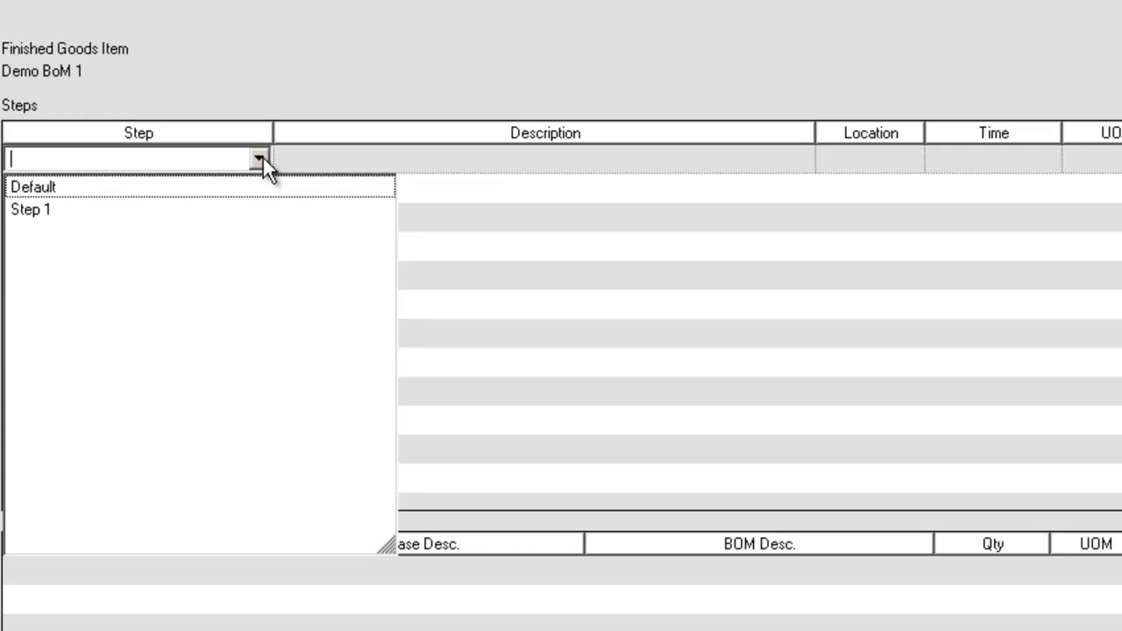
click(252, 207)
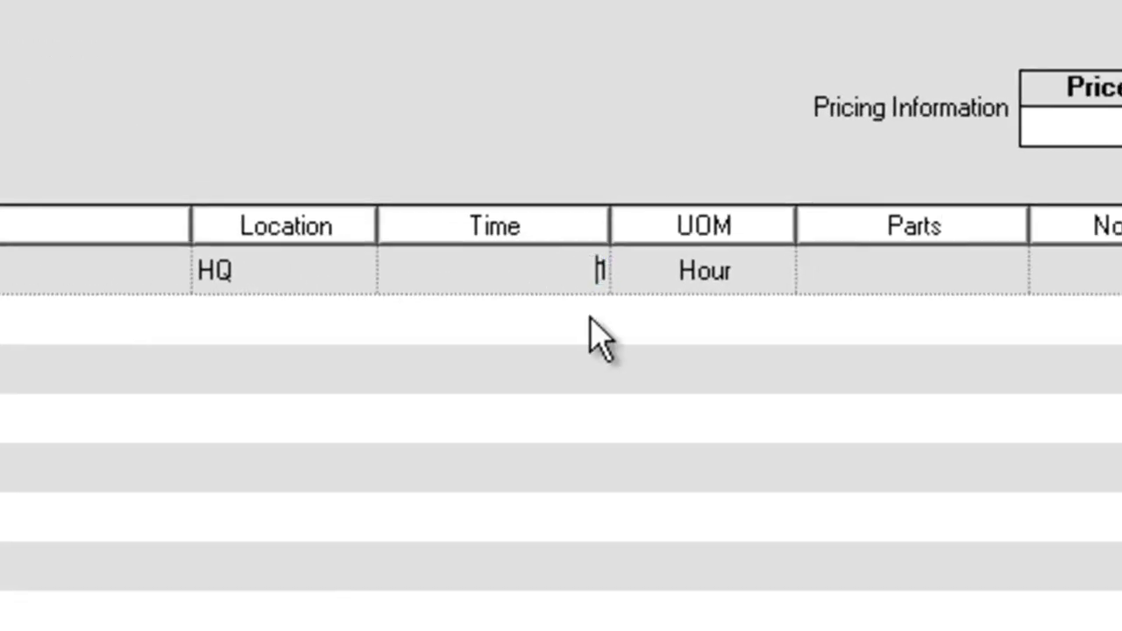
drag(539, 263, 637, 263)
text(2.5)
key(Tab)
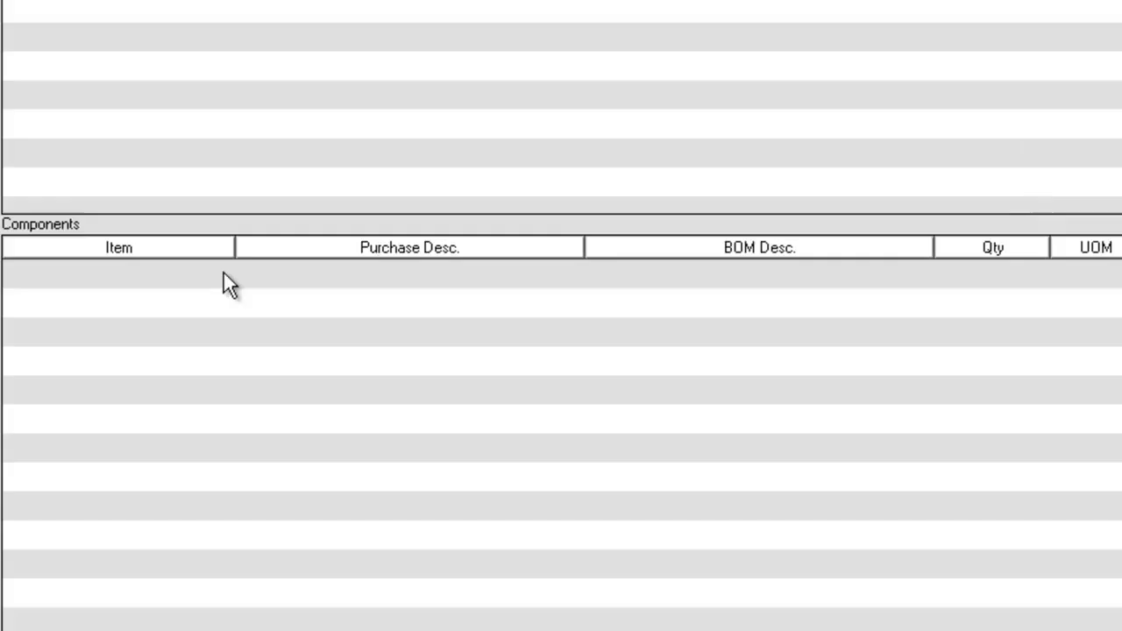
Add Cabinets:Light Pine as the first component of Step 1
click(223, 273)
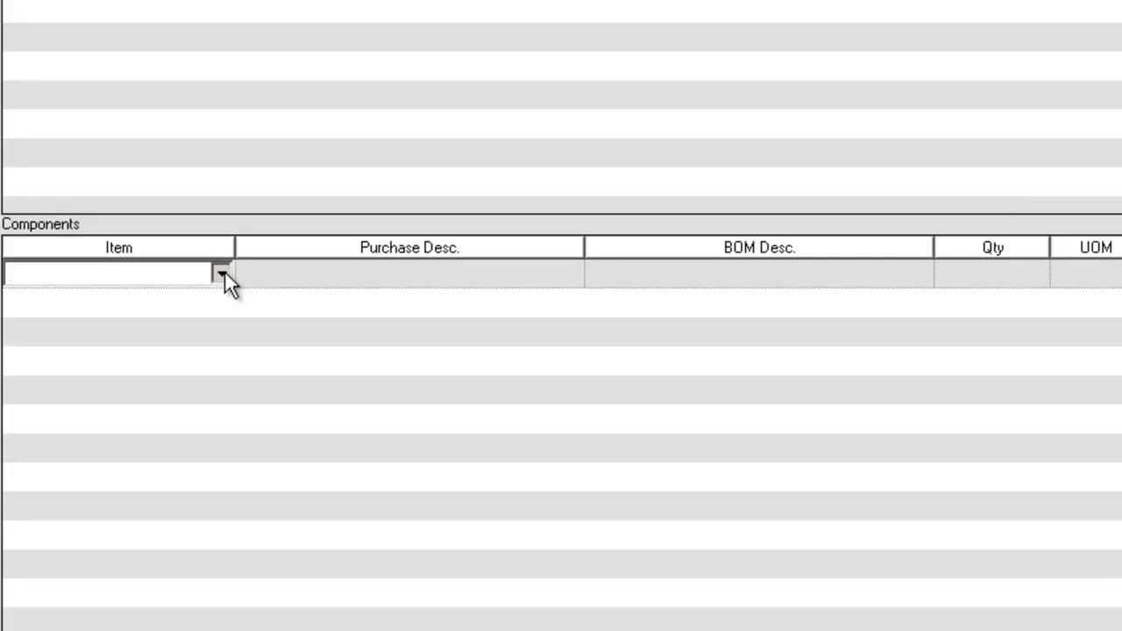
click(223, 274)
text(Cabinets)
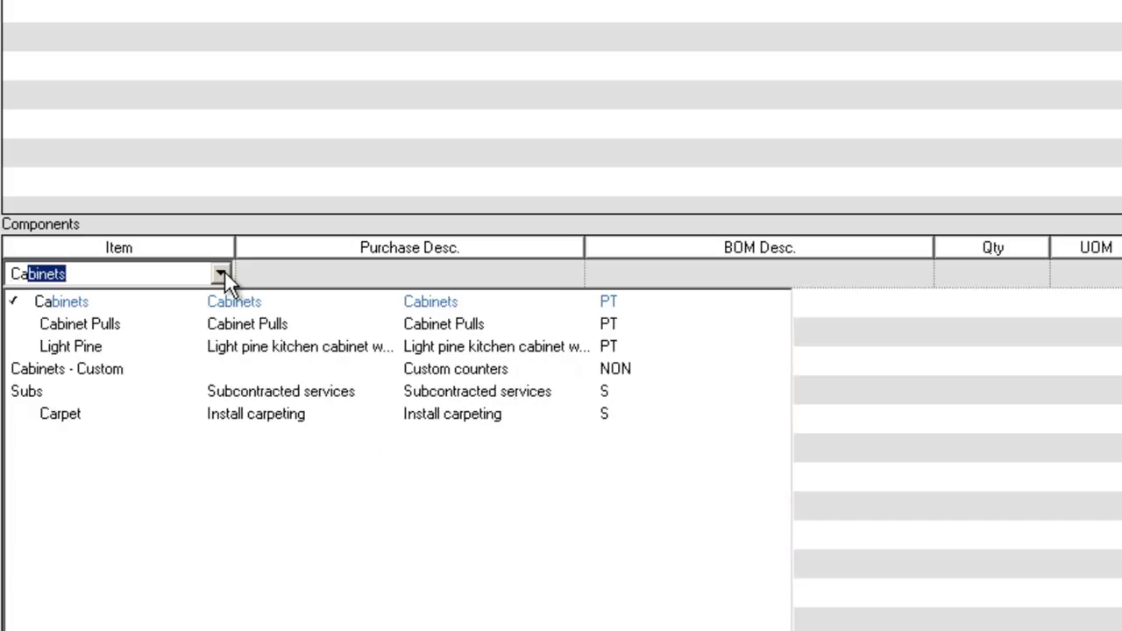
click(193, 347)
key(Tab)
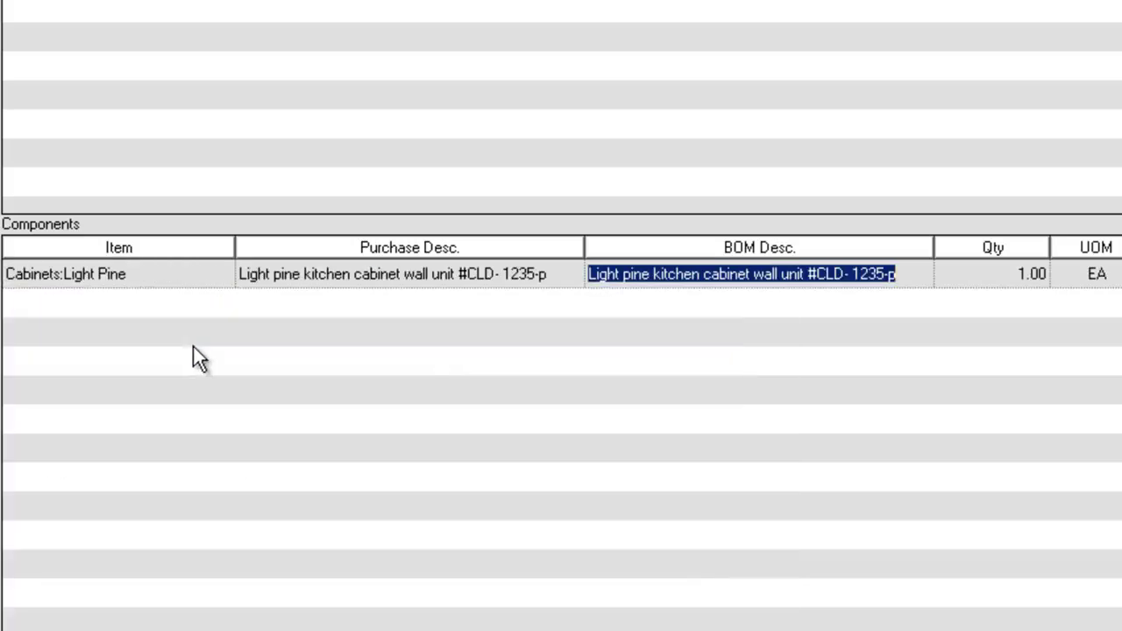
Add Cabinets:Cabinet Pulls as the second component of Step 1
click(222, 305)
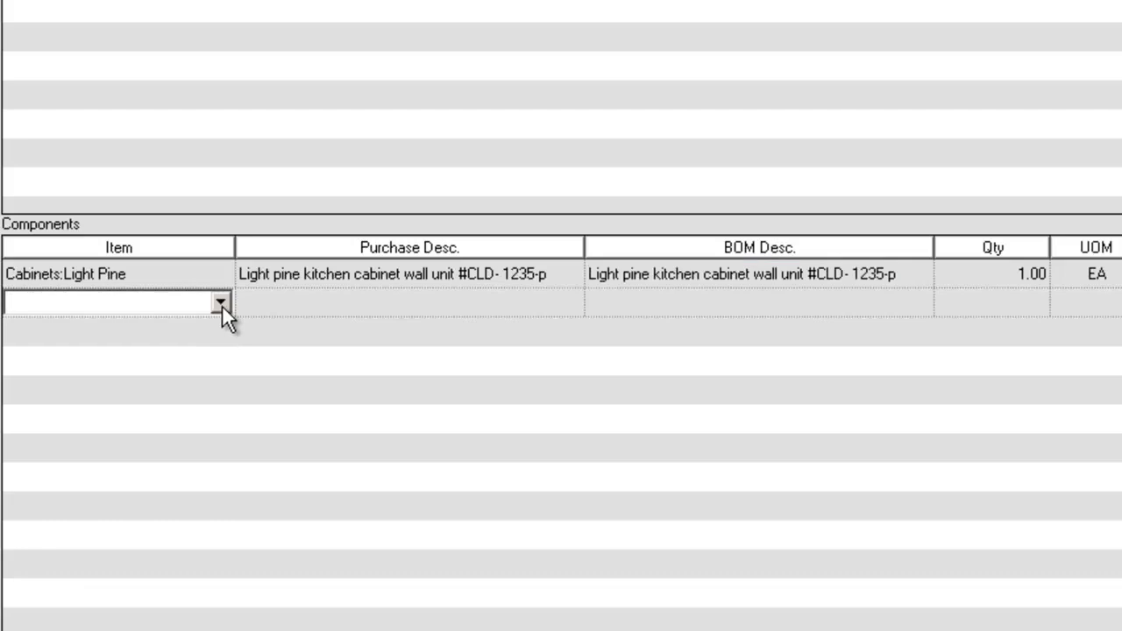
text(Cabinets)
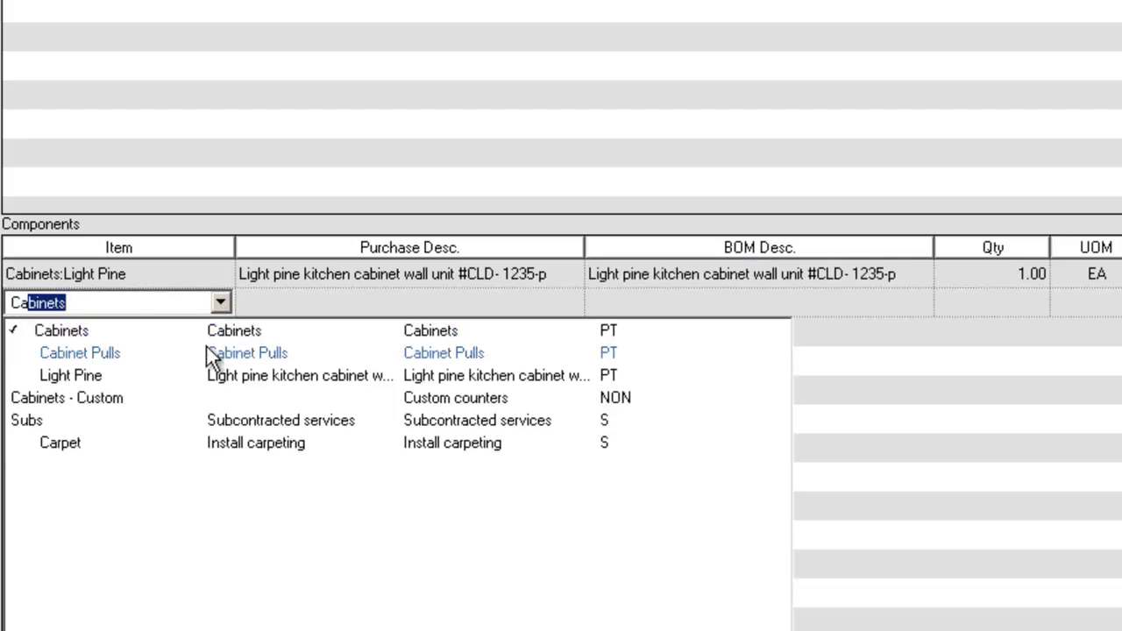
click(204, 354)
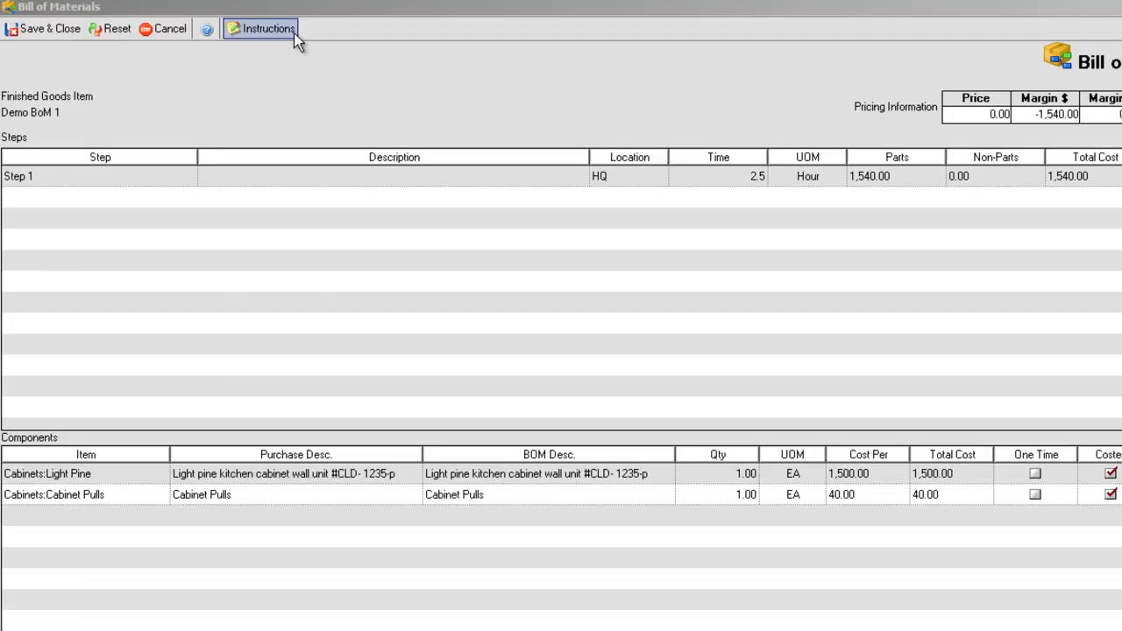
Save the instructions text "Instructions for BoM" with the bill of materials, and save and close the bill of materials
click(294, 33)
text(Instructions for BoM)
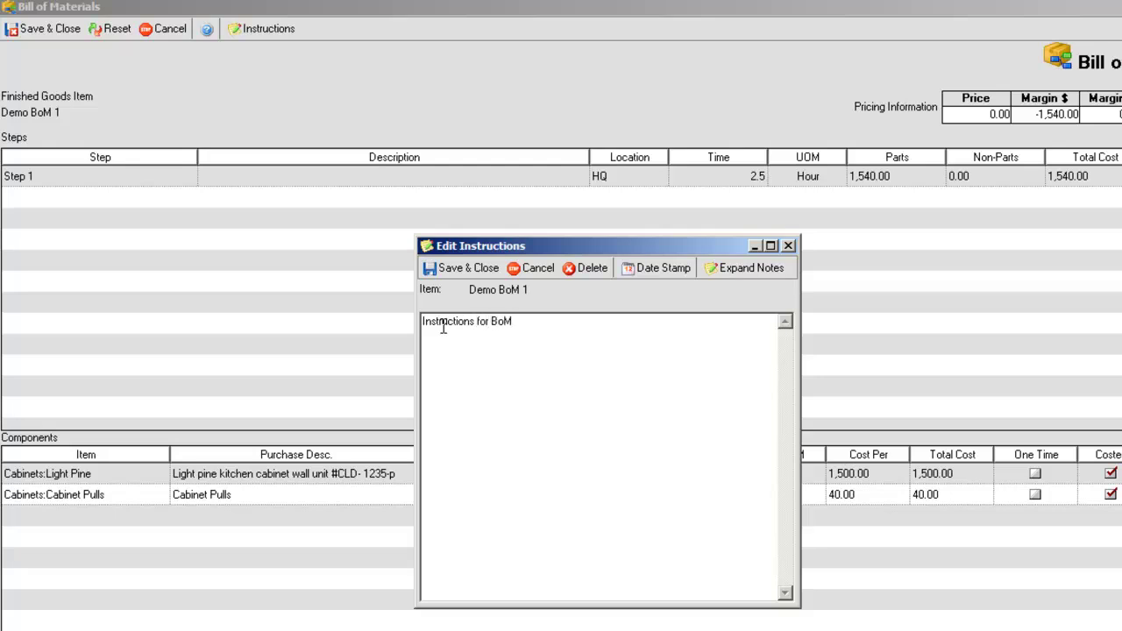
click(477, 268)
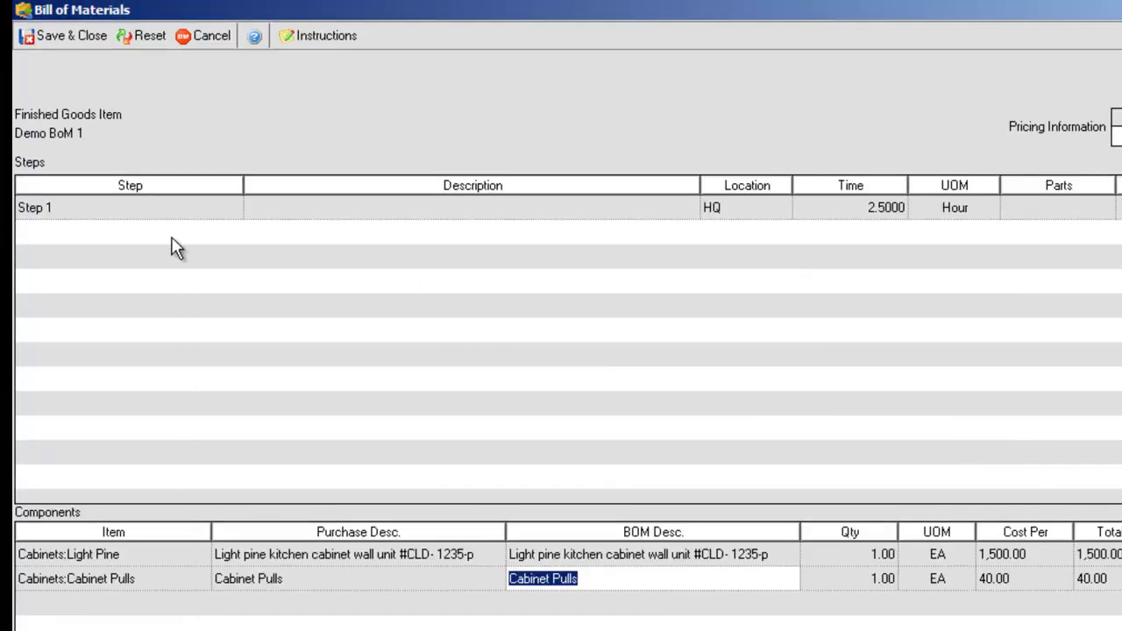
click(98, 39)
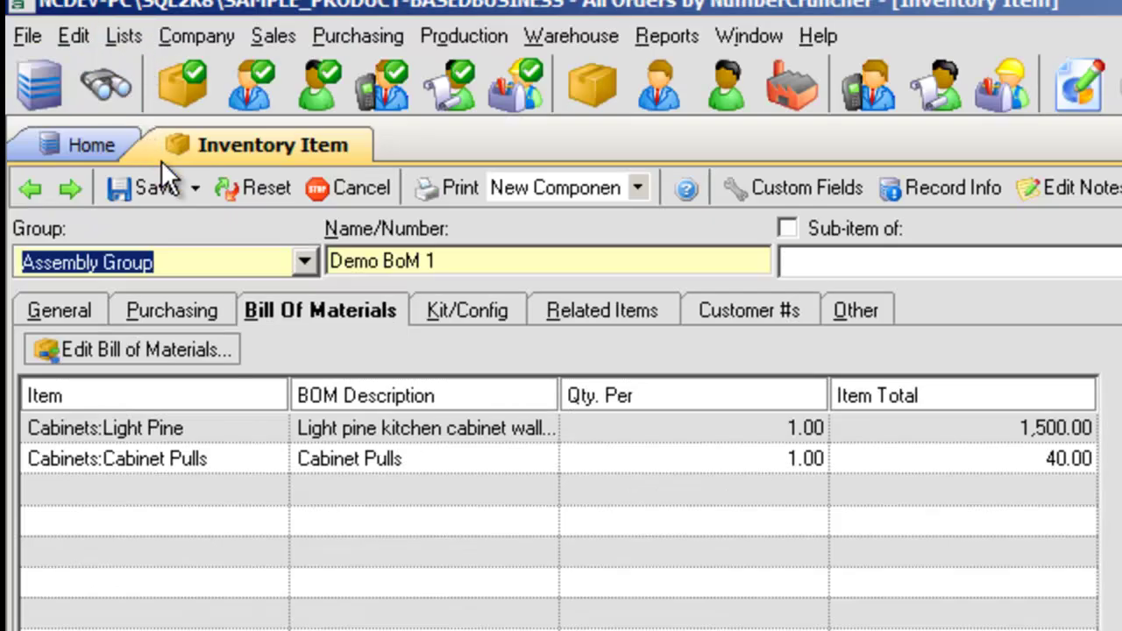
Save the Demo BoM 1 item and print its Bill of Materials report
click(180, 188)
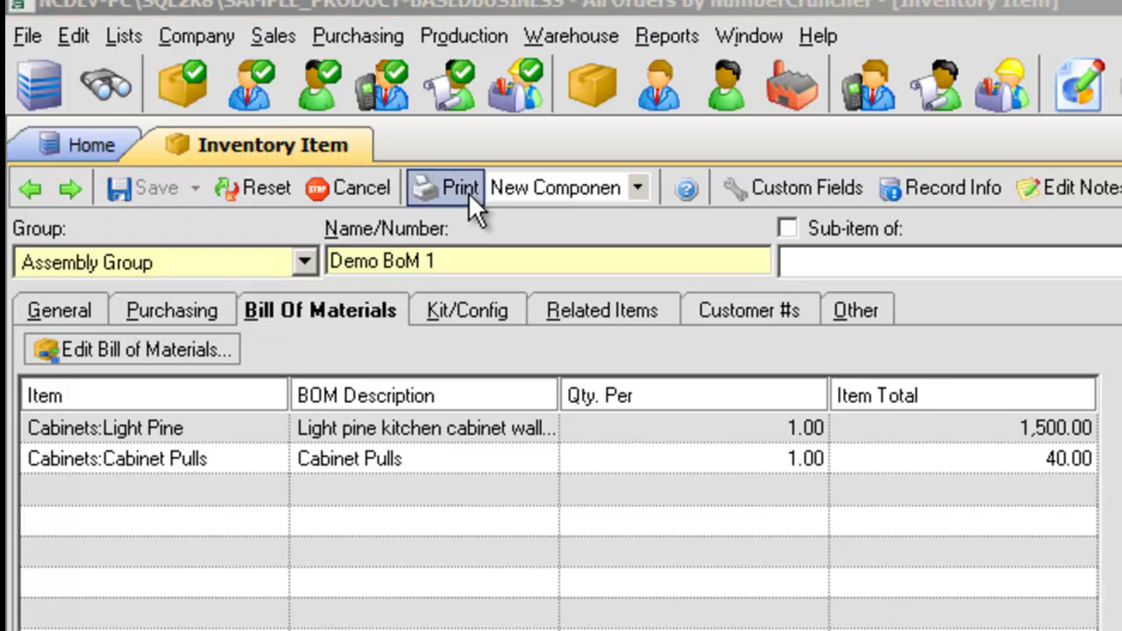
click(633, 189)
drag(806, 265, 722, 348)
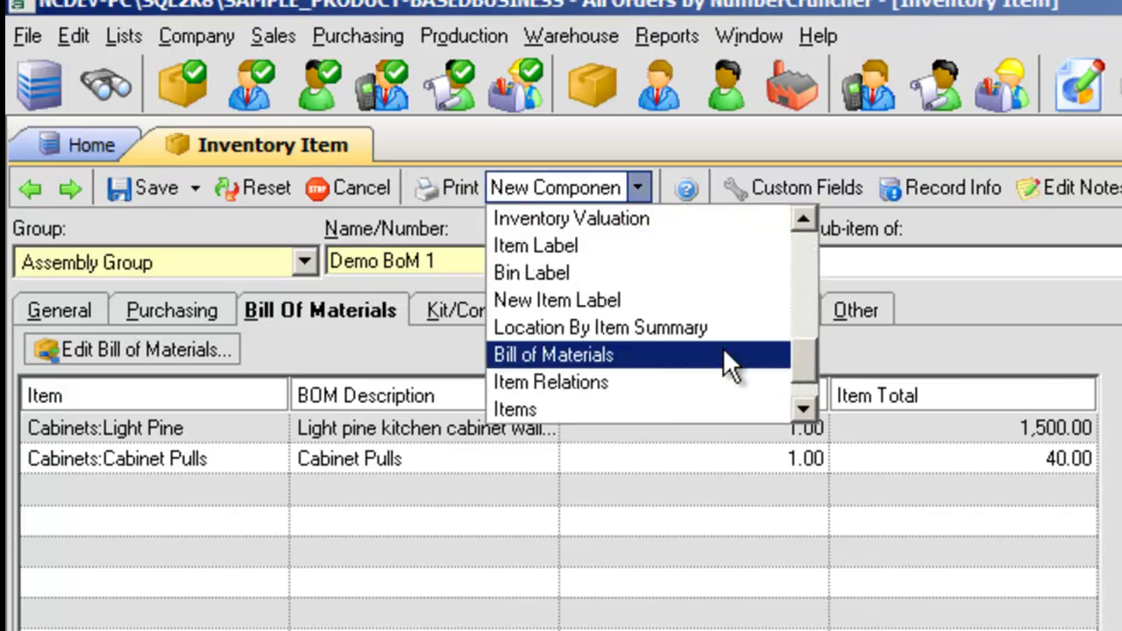
click(723, 354)
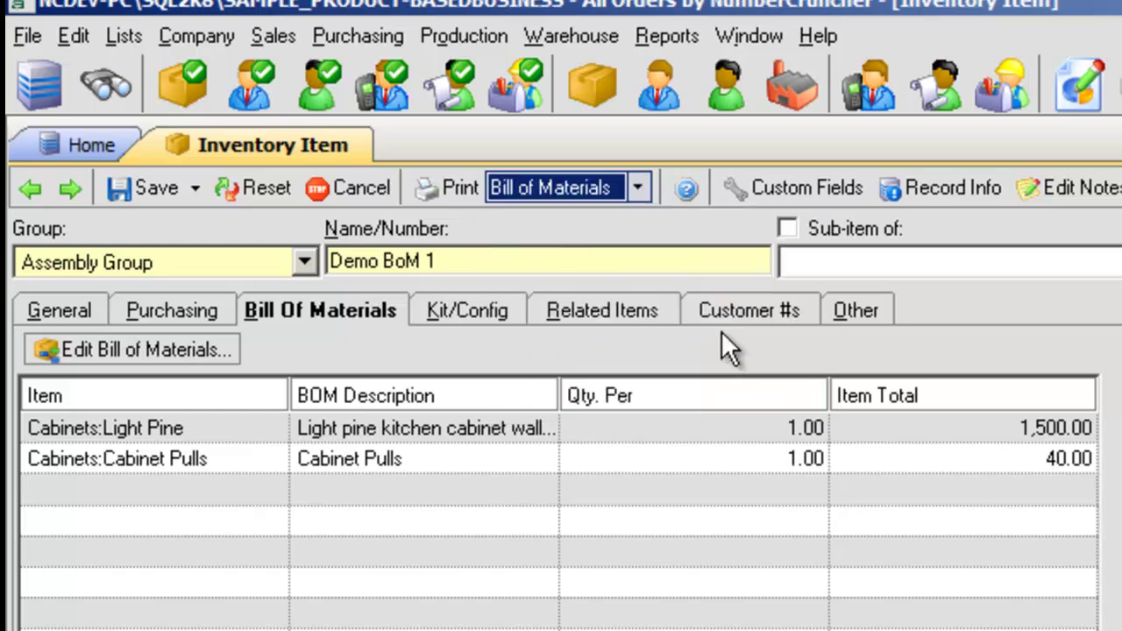
click(438, 187)
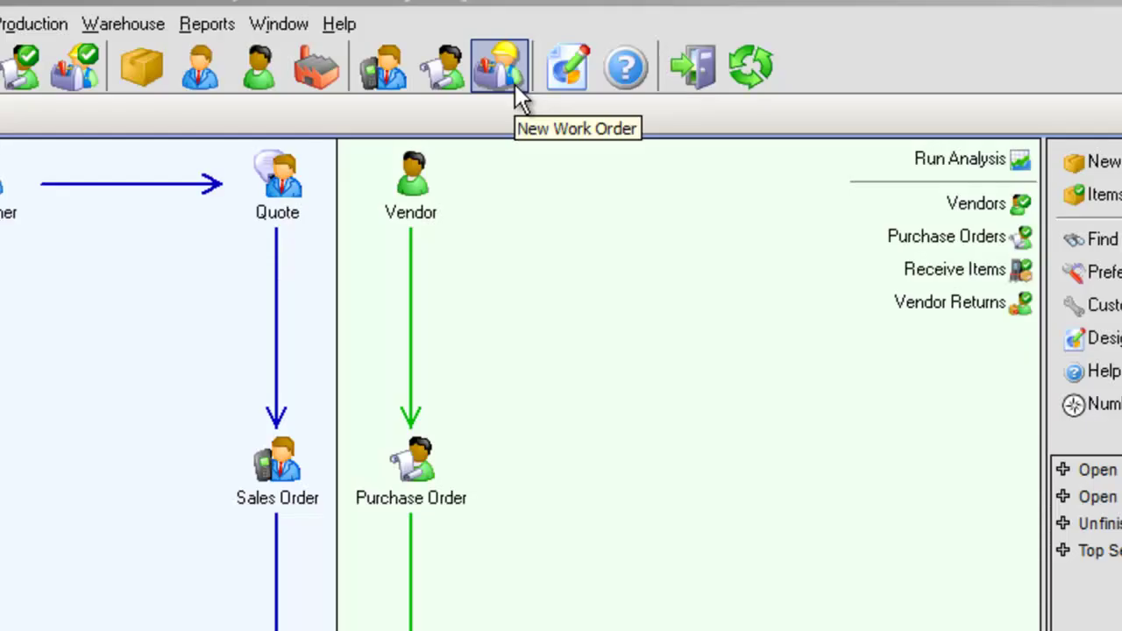
Create a new work order for Demo BoM 1 with an ordered quantity of 2
click(517, 40)
click(181, 131)
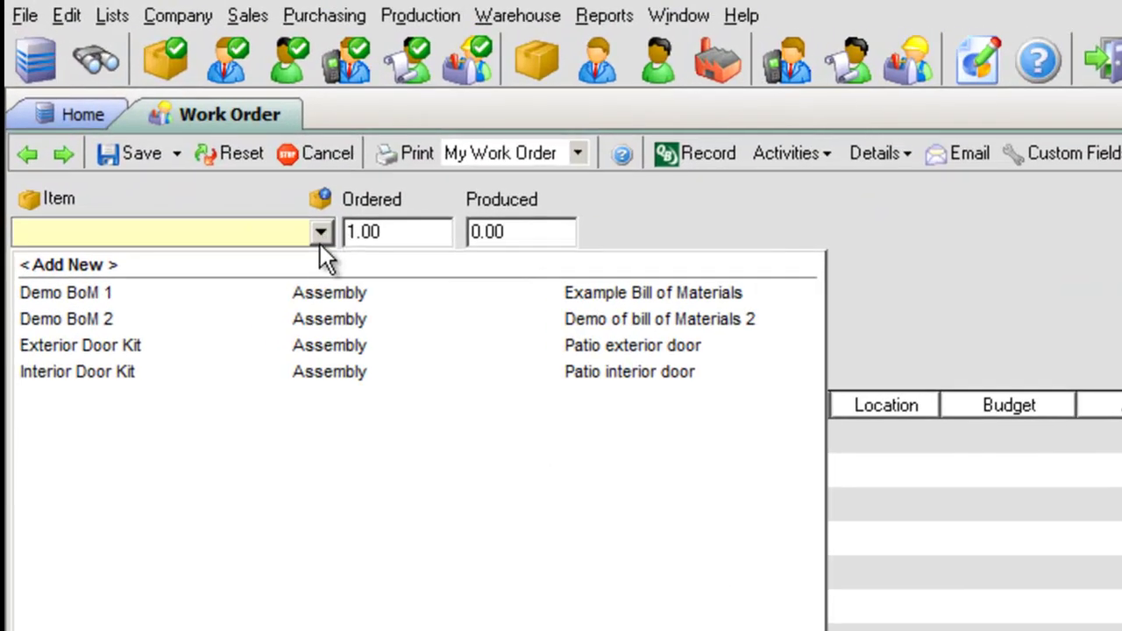
click(173, 163)
click(344, 231)
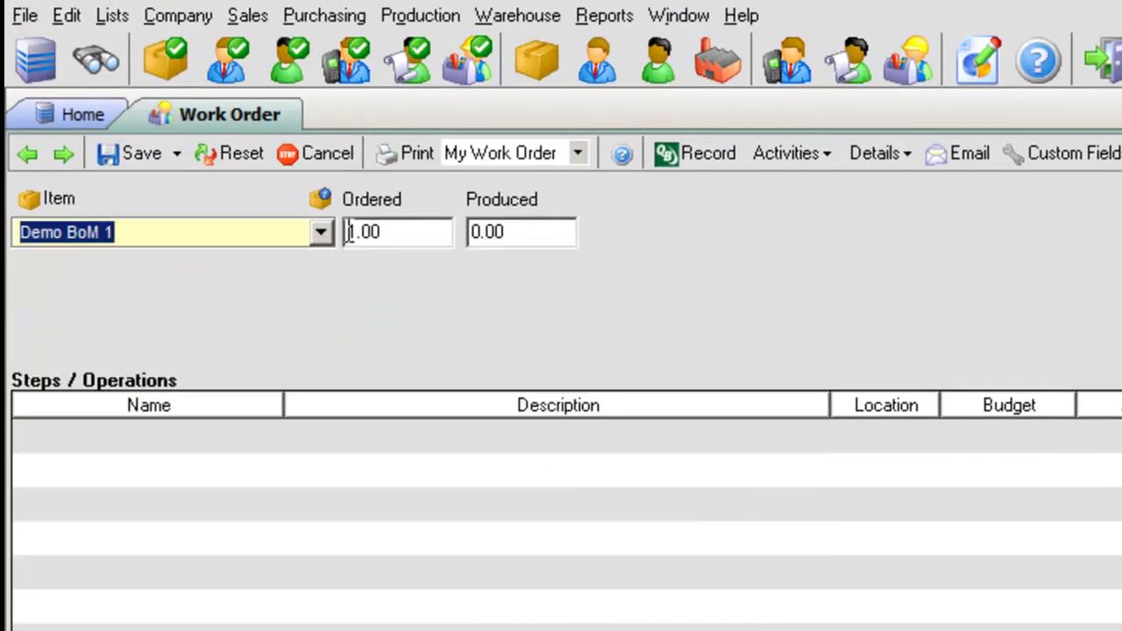
key(Delete)
text(2)
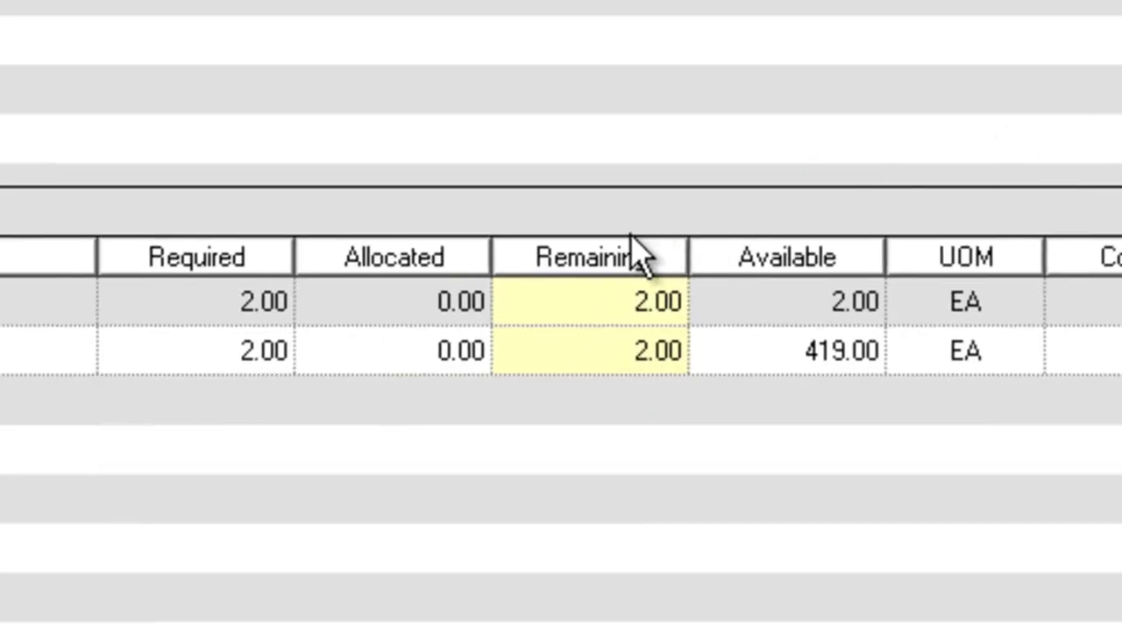
Open the lot/serial number entry for Cabinets:Light Pine and add the available lot LS Cabinets:Light Pine2 from bin 6652
double_click(470, 306)
click(407, 355)
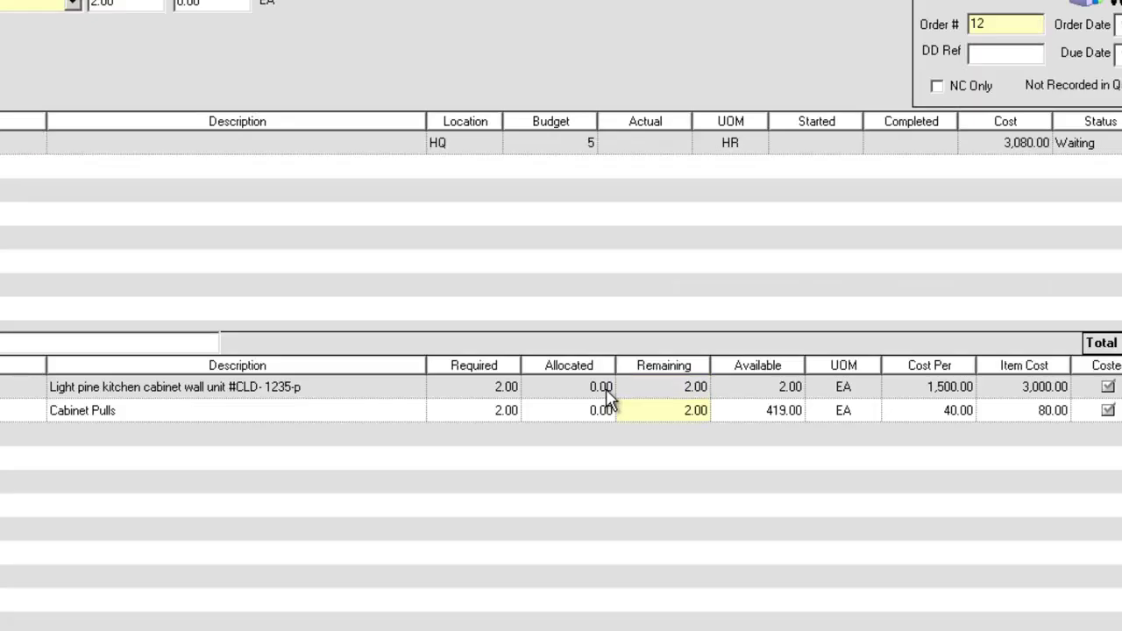
double_click(469, 349)
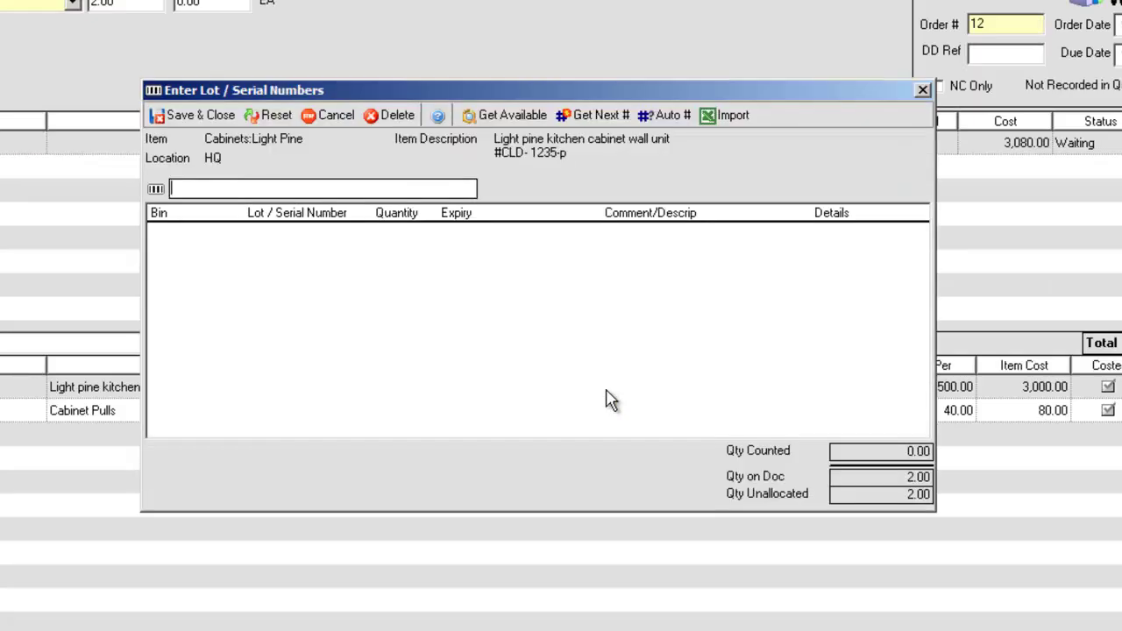
click(1008, 293)
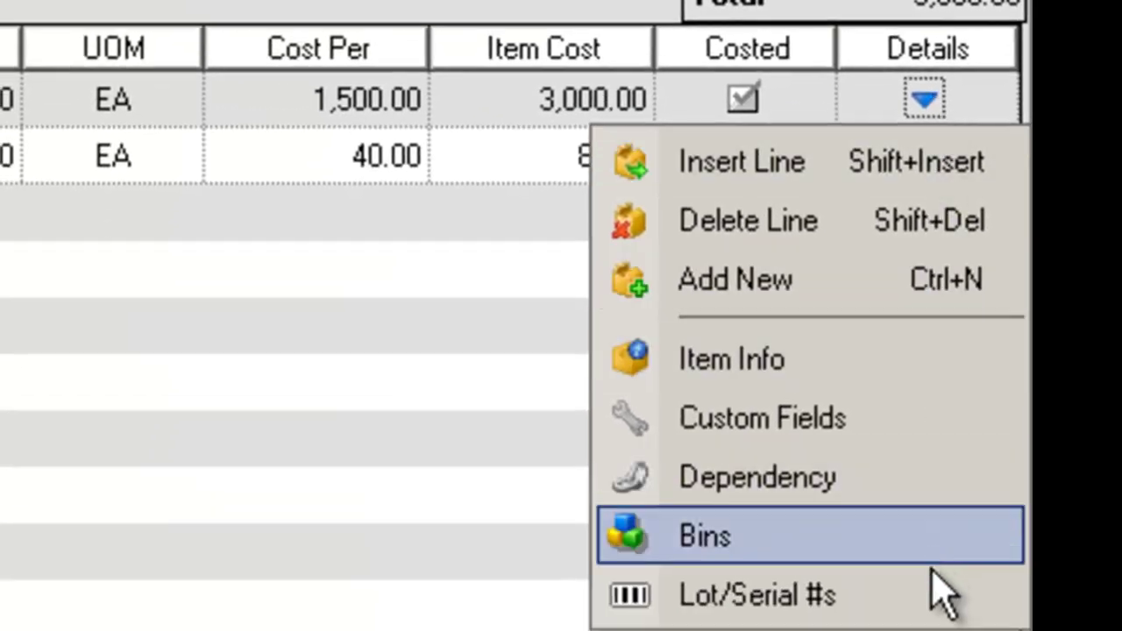
click(934, 597)
click(555, 94)
click(452, 181)
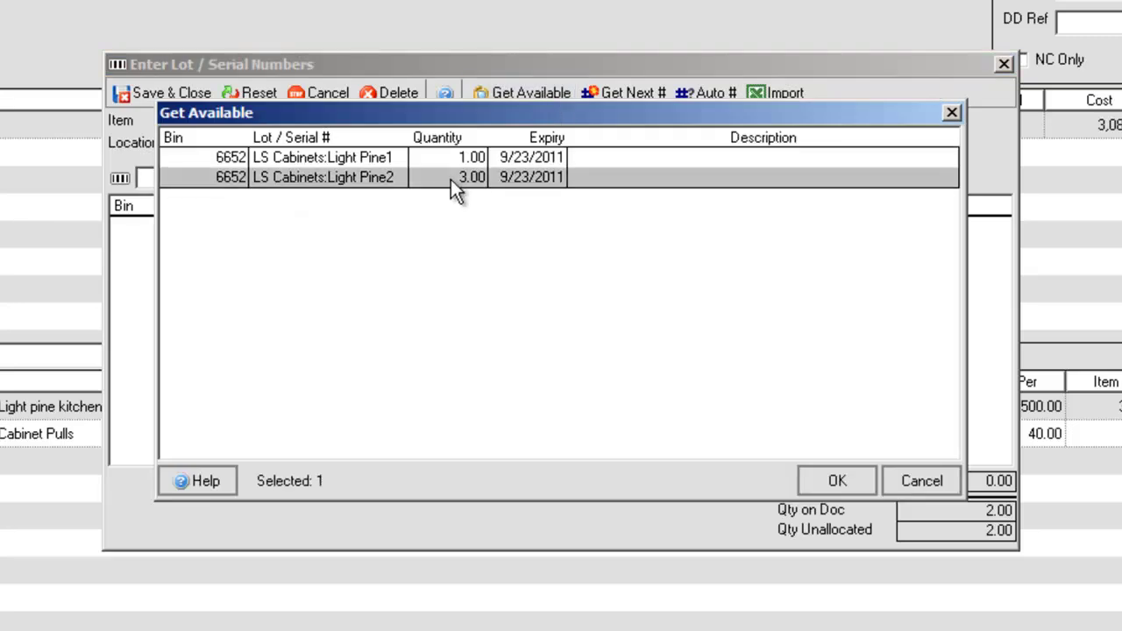
click(834, 479)
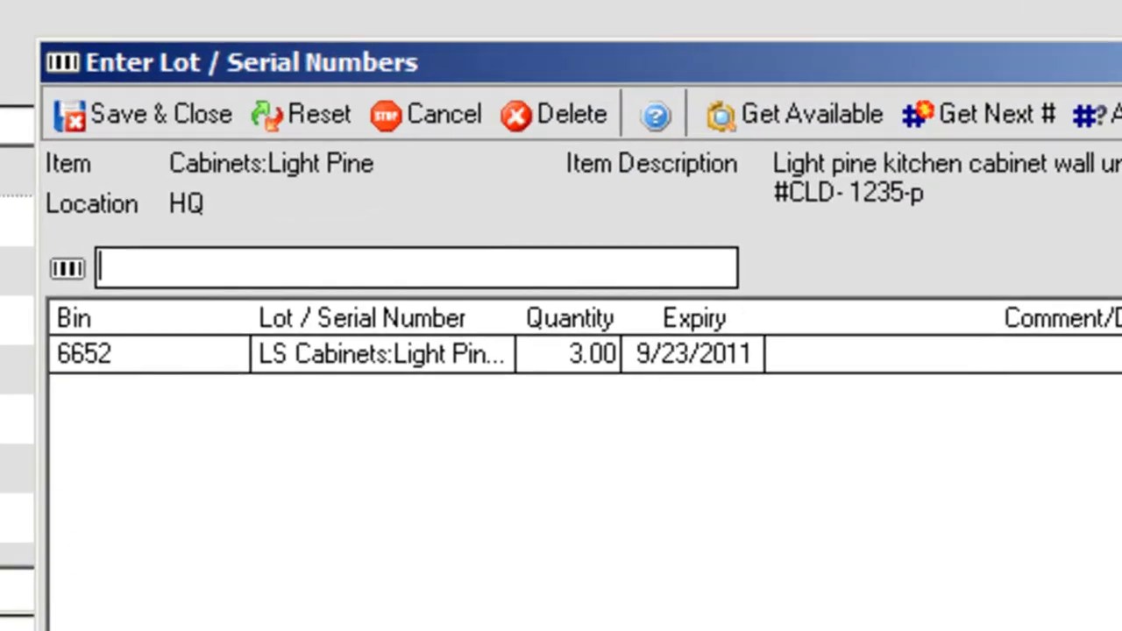
Set the quantity of the Light Pine lot to 2, and save and close the lot/serial entry
click(579, 361)
text(2)
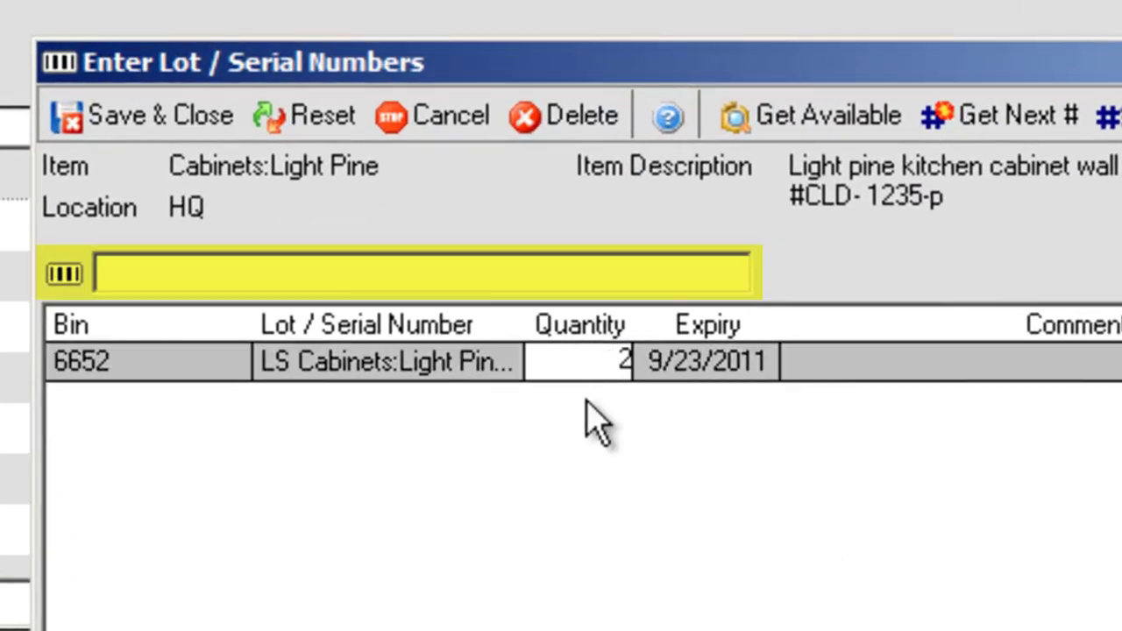
key(Tab)
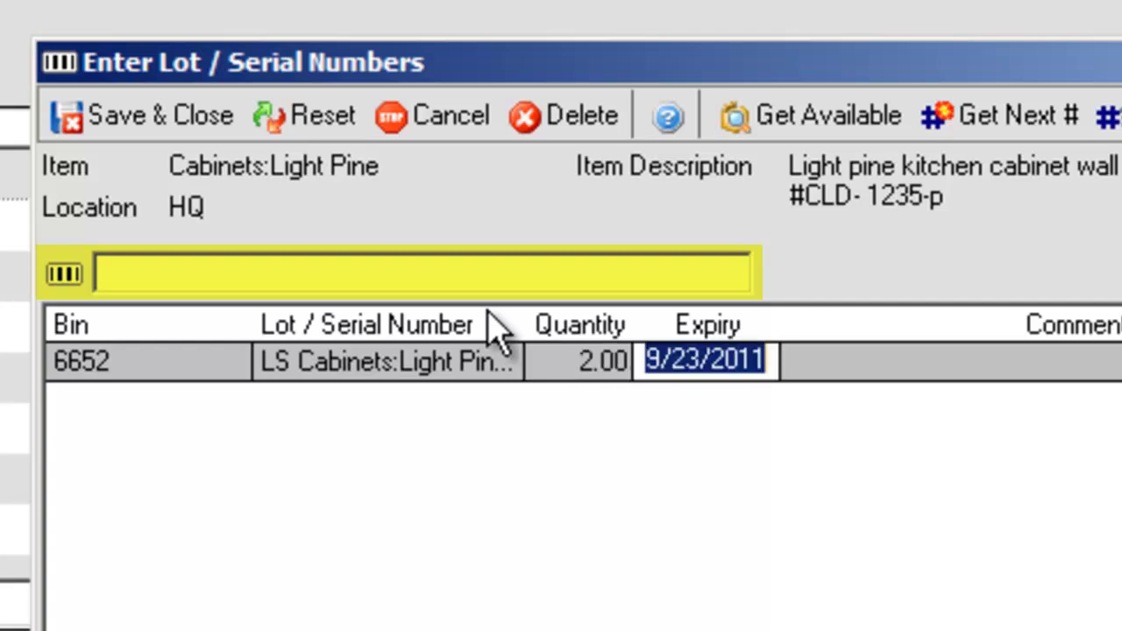
click(221, 119)
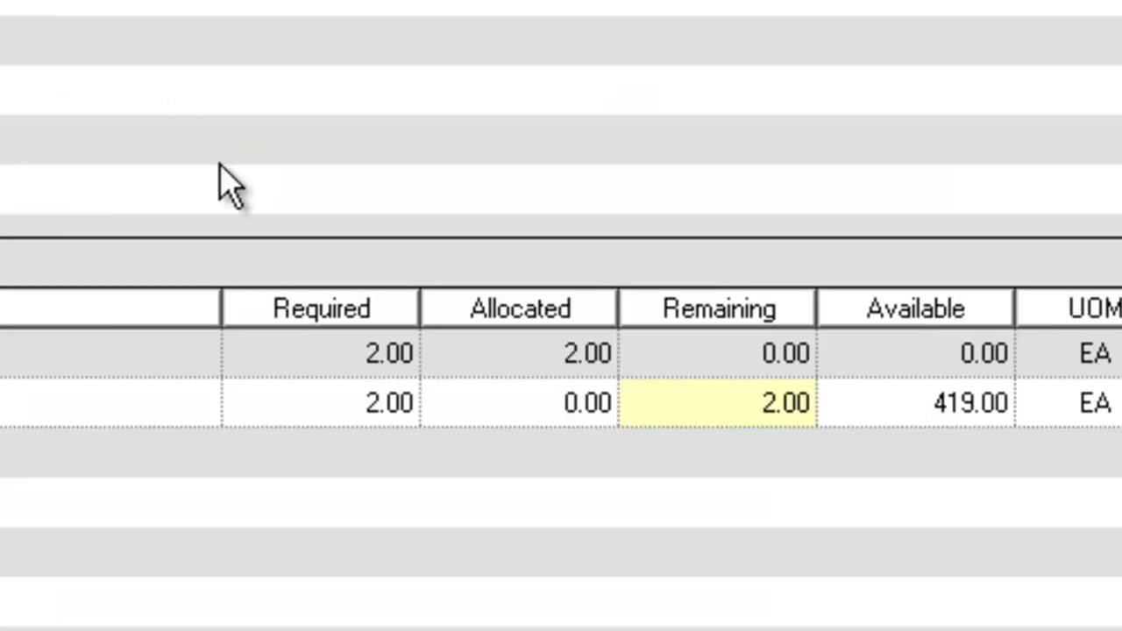
Allocate the Cabinet Pulls component, and run Pick Selected on the work order for one unit
click(537, 406)
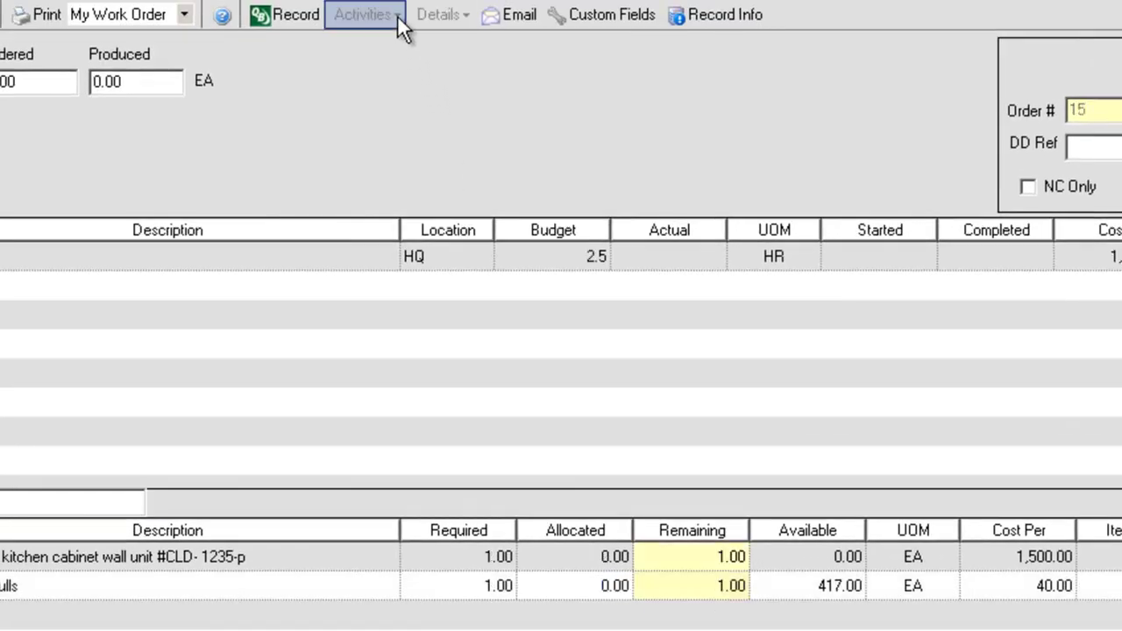
click(397, 15)
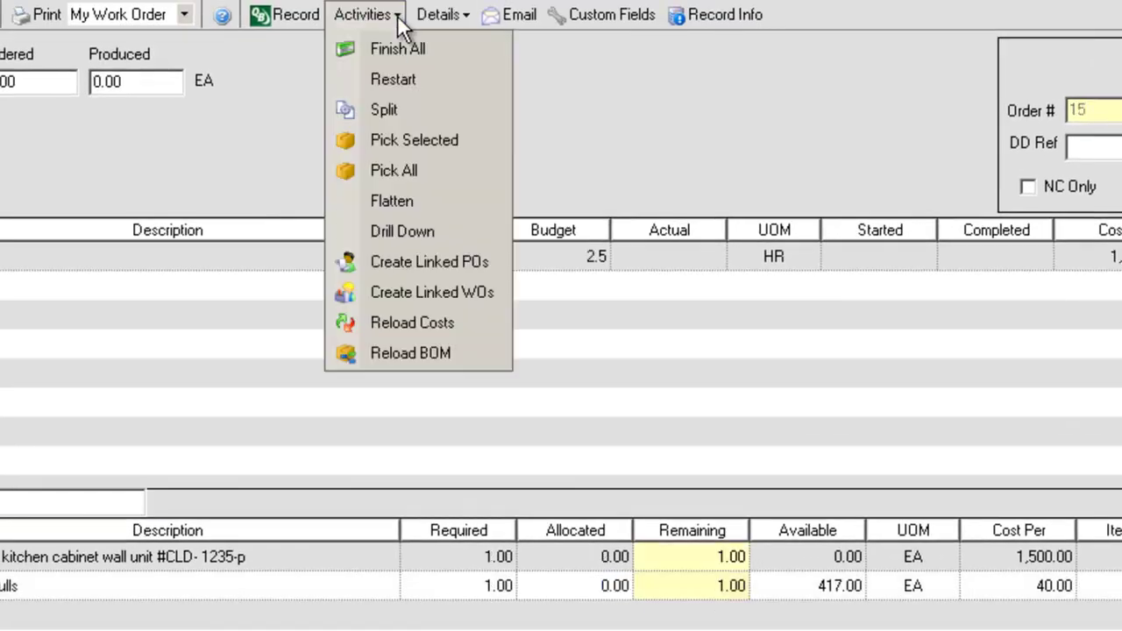
click(426, 143)
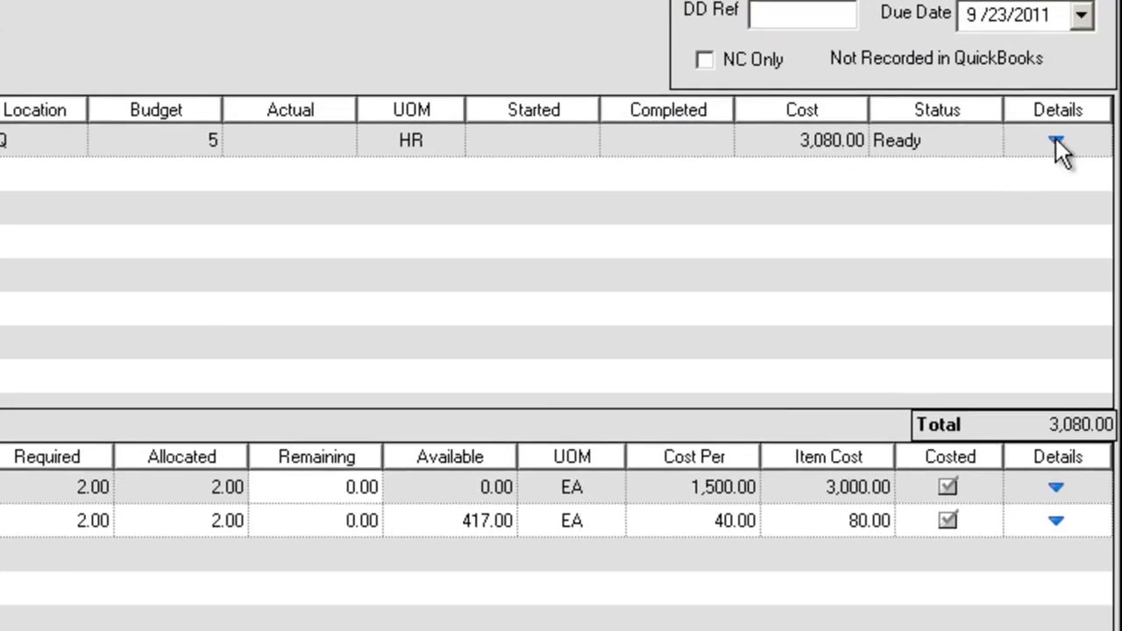
Change the status of Step 1 in the Demo BoM 1 work order to In Production
click(1055, 139)
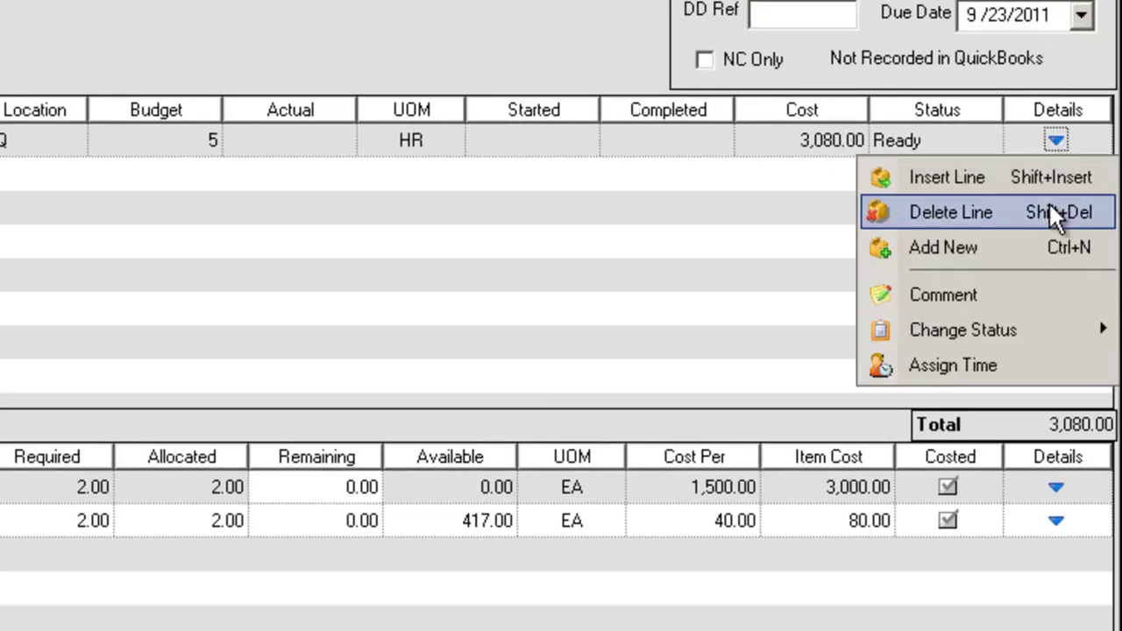
mouse_move(1009, 344)
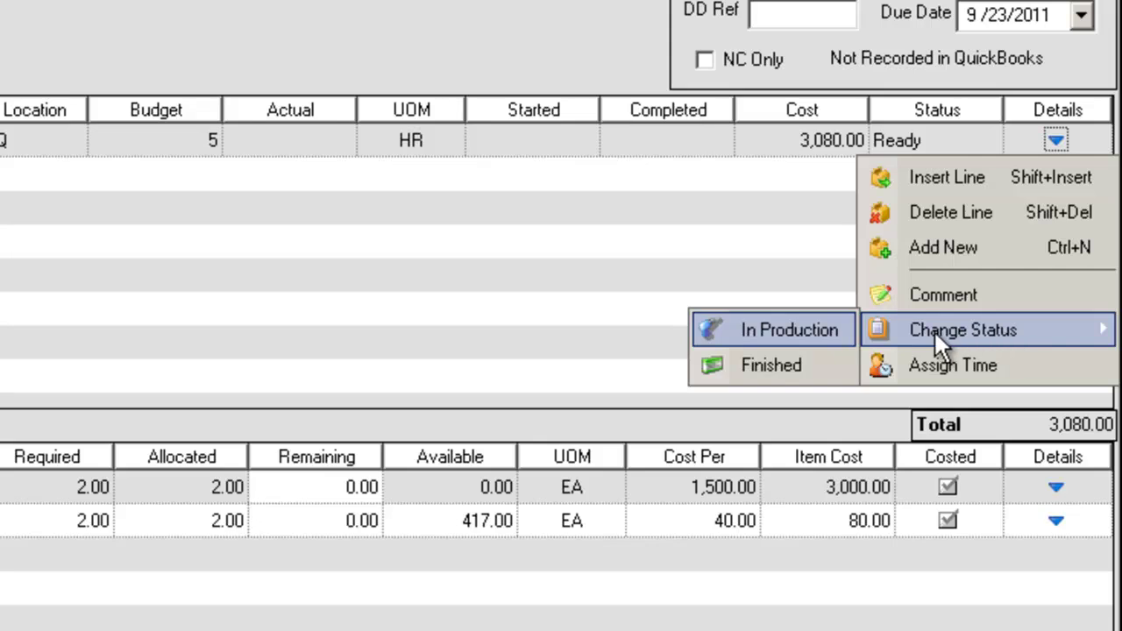
click(836, 330)
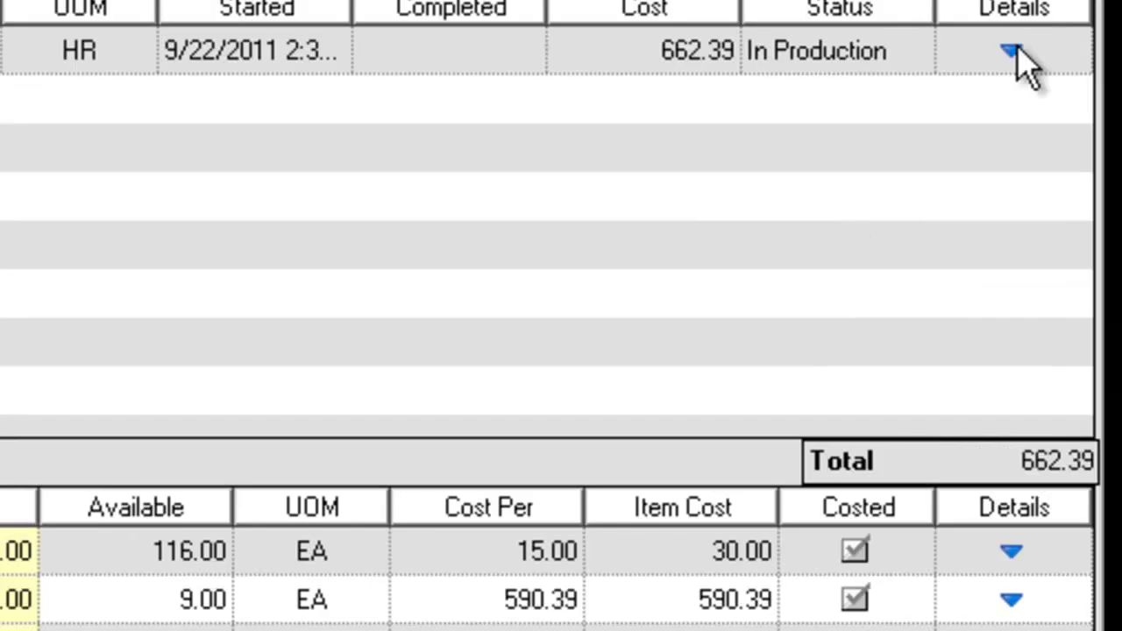
Assign a duration of 2.5 hours to the Default step of the exterior door work order and save the time entry
click(1014, 51)
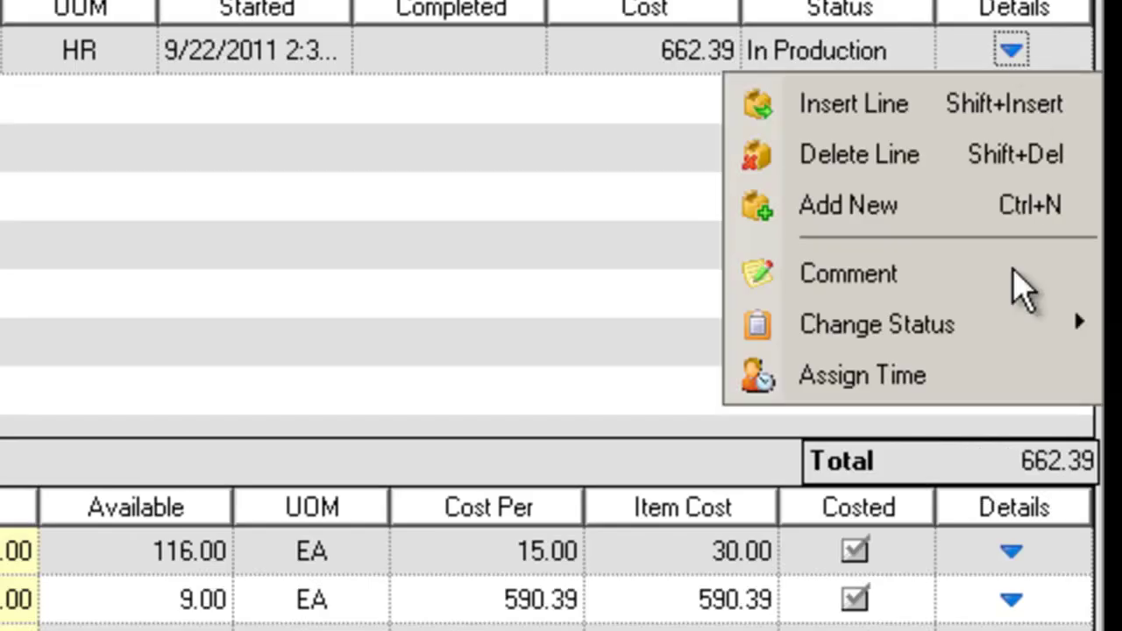
click(999, 394)
text(2.5)
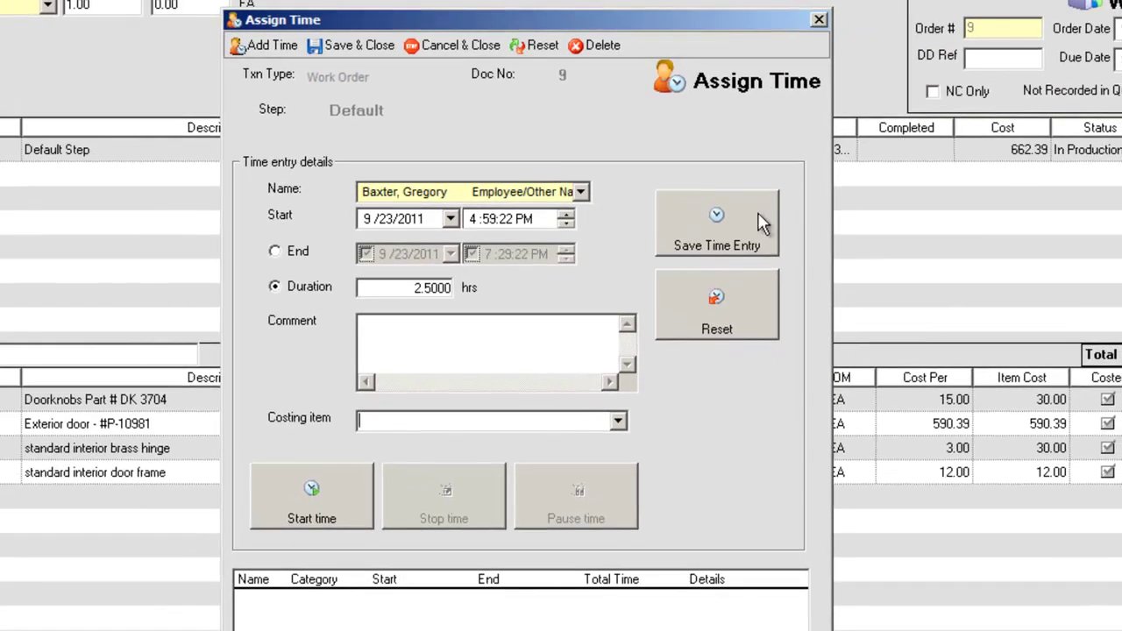
click(752, 235)
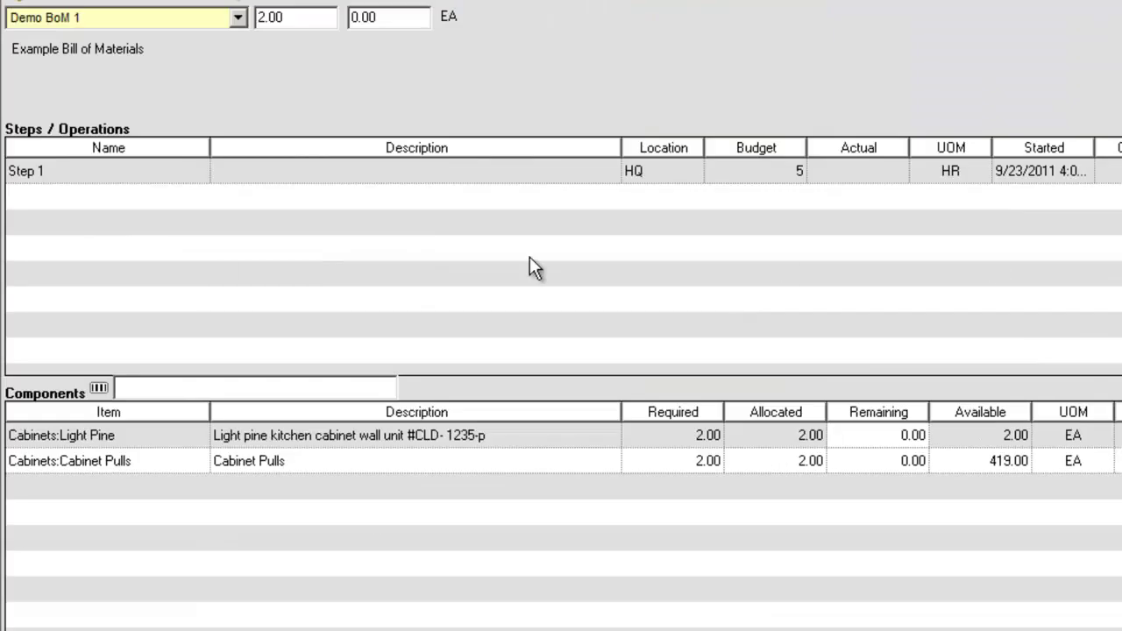
Add Step 2 to the Demo BoM 1 work order and choose a component item for it
click(200, 195)
click(198, 196)
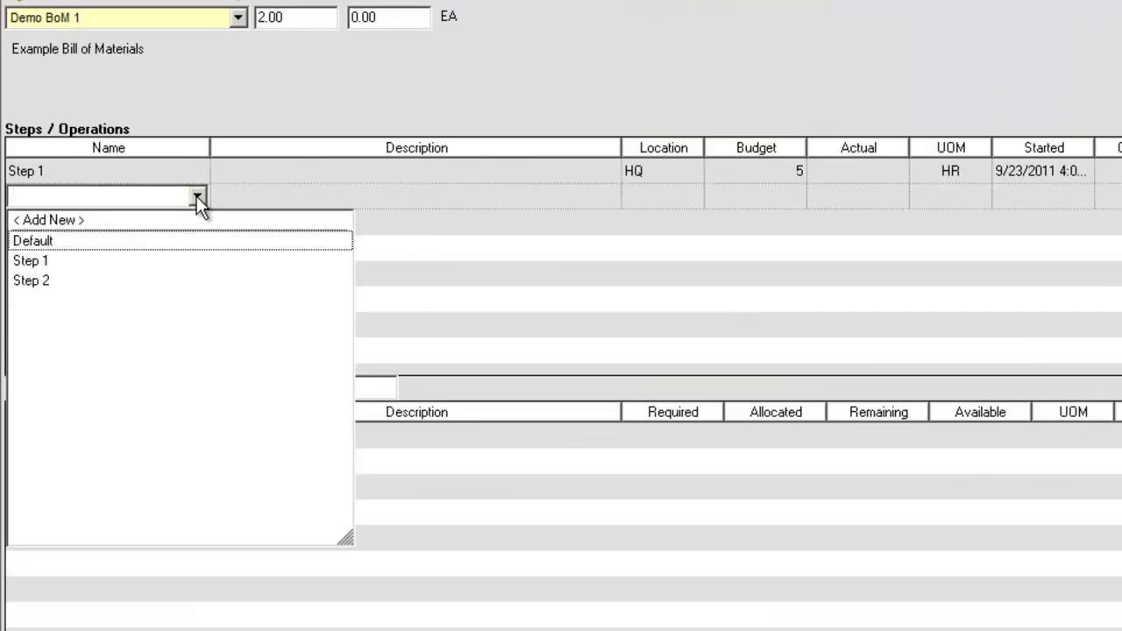
click(144, 283)
click(176, 437)
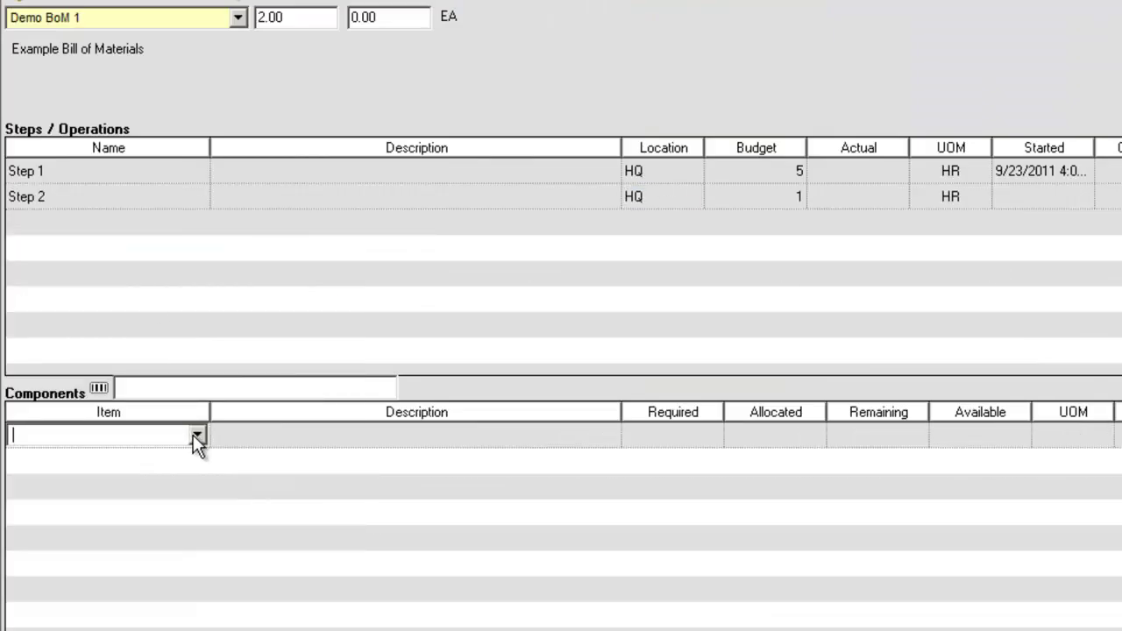
click(197, 435)
click(123, 523)
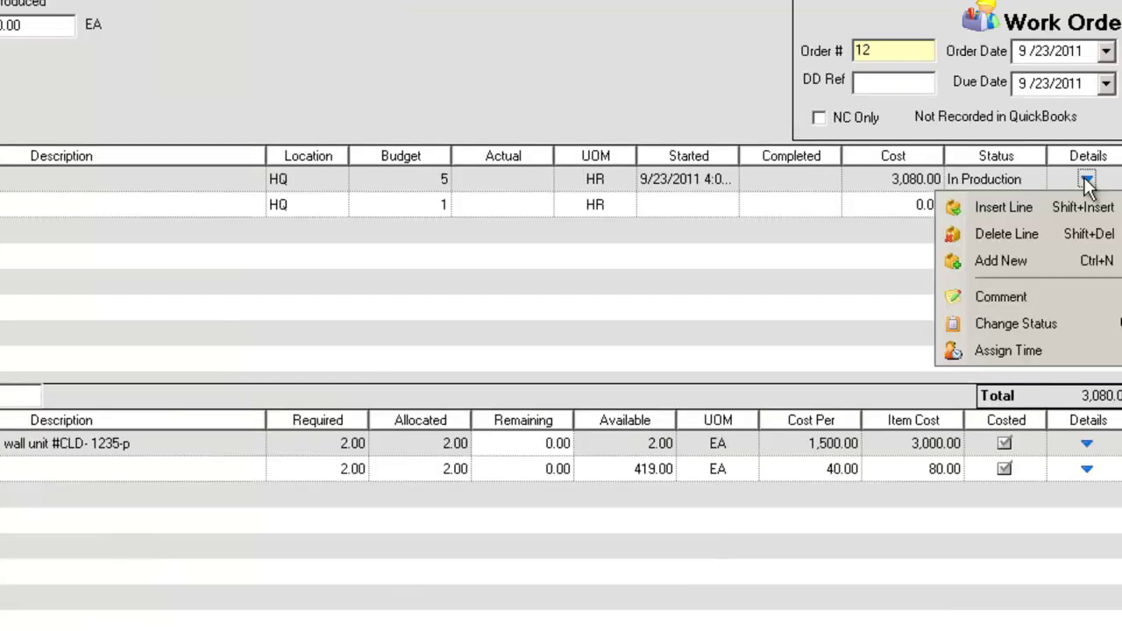
Change the status of Step 1 to Finished and the status of Step 2 to In Production
mouse_move(1060, 317)
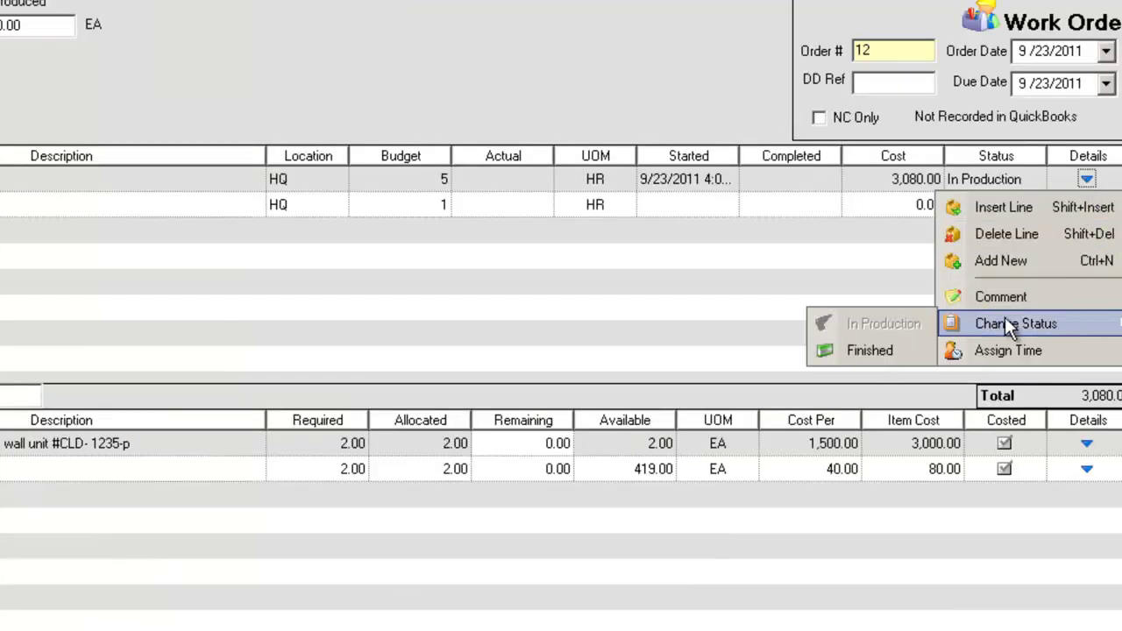
click(869, 353)
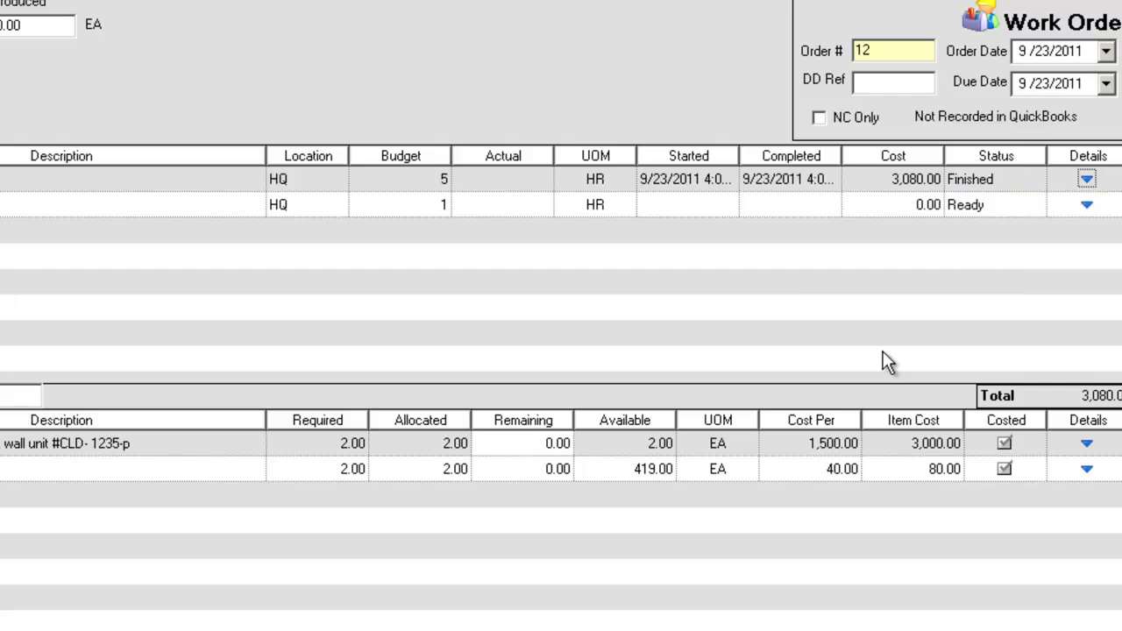
click(1087, 205)
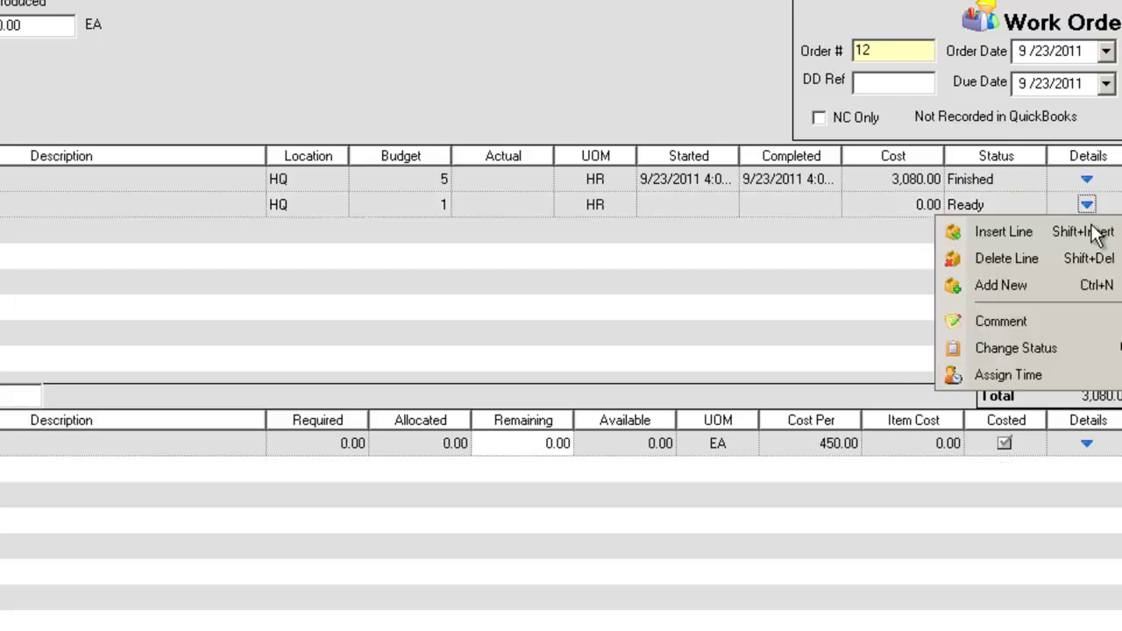
mouse_move(1049, 349)
click(926, 358)
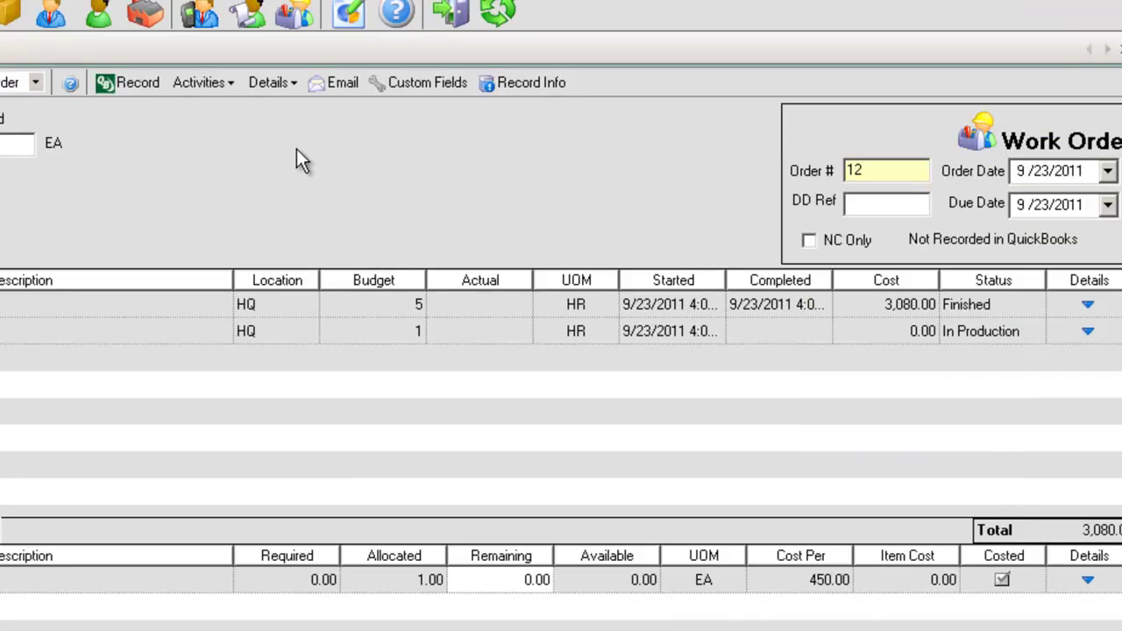
Finish all steps of the work order and record it in QuickBooks
click(229, 86)
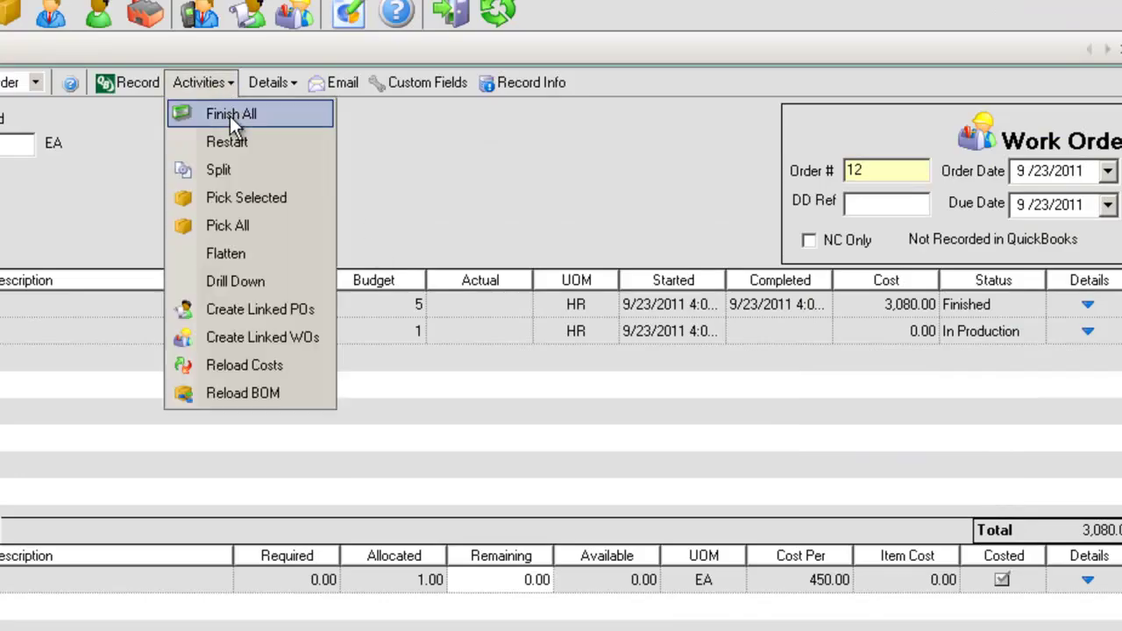
click(229, 115)
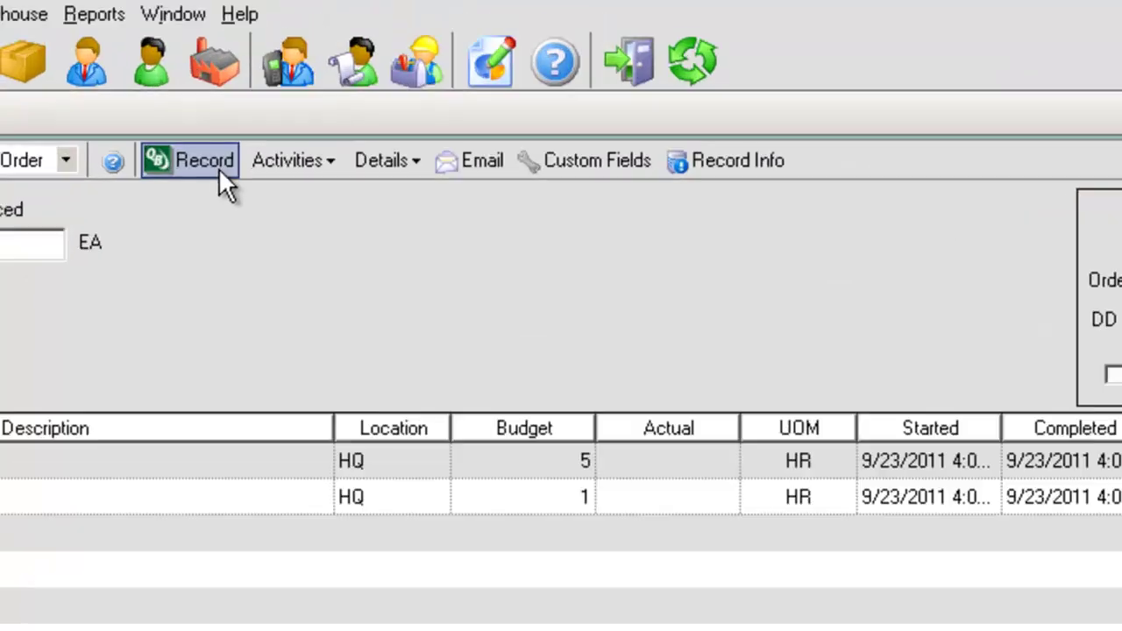
click(138, 84)
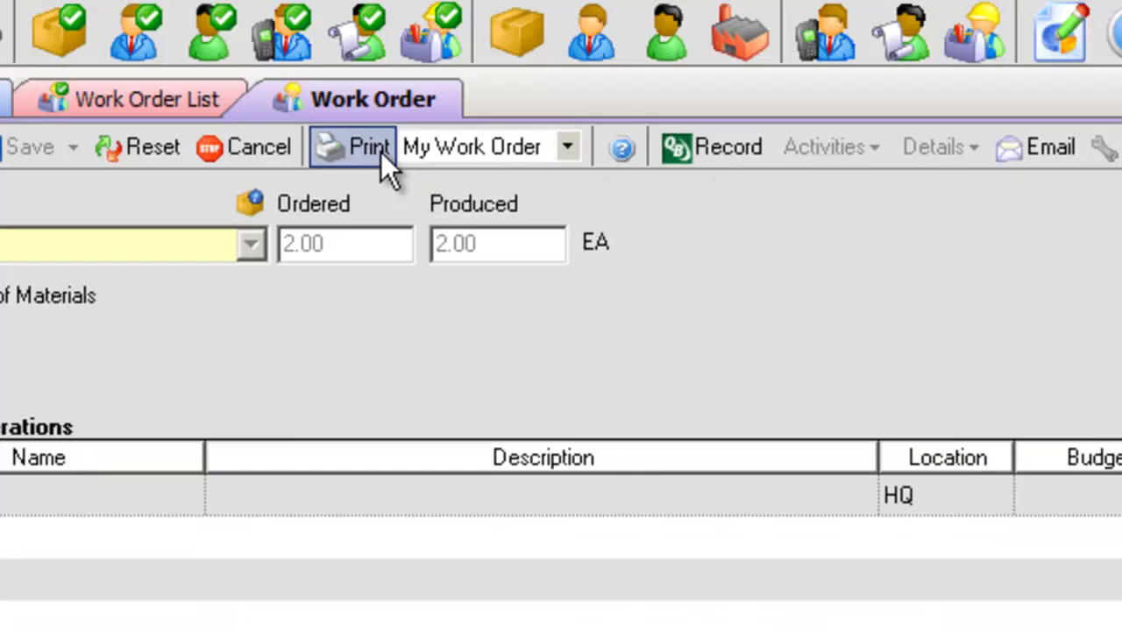
Print the finished work order with the My Work Order form
click(382, 156)
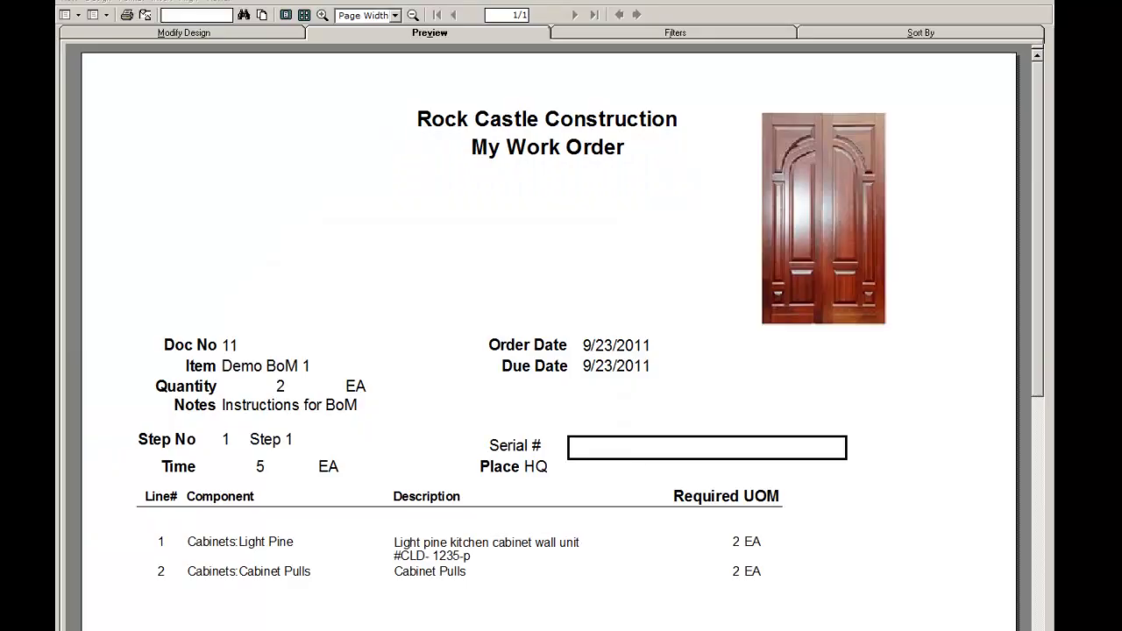